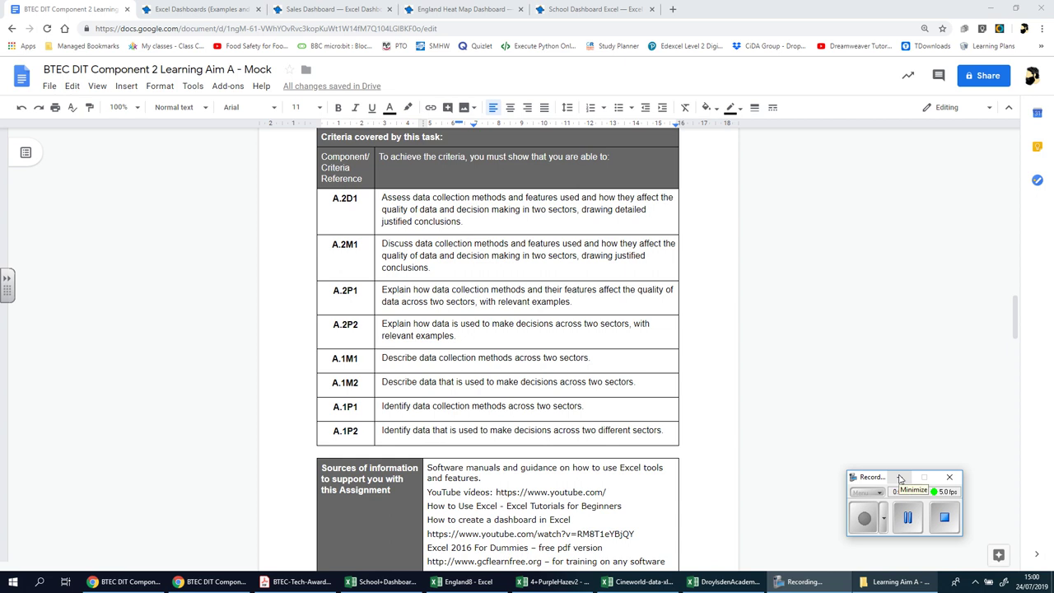
Review the assignment criteria table, highlighting the data collection methods and two sectors wording in criterion A.2D1
left_click(900, 478)
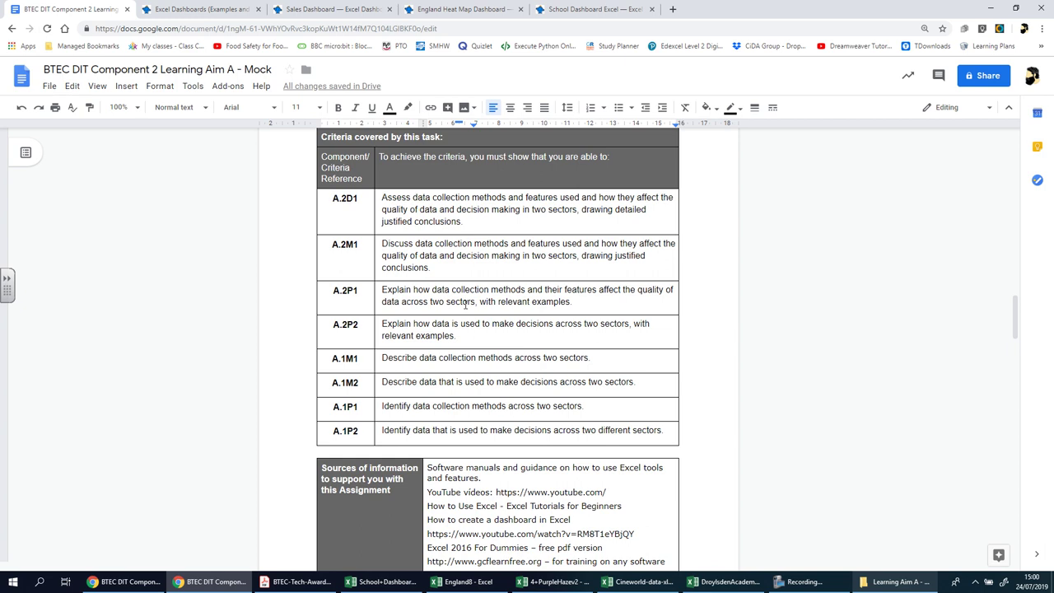
scroll(478, 293, "up", 5)
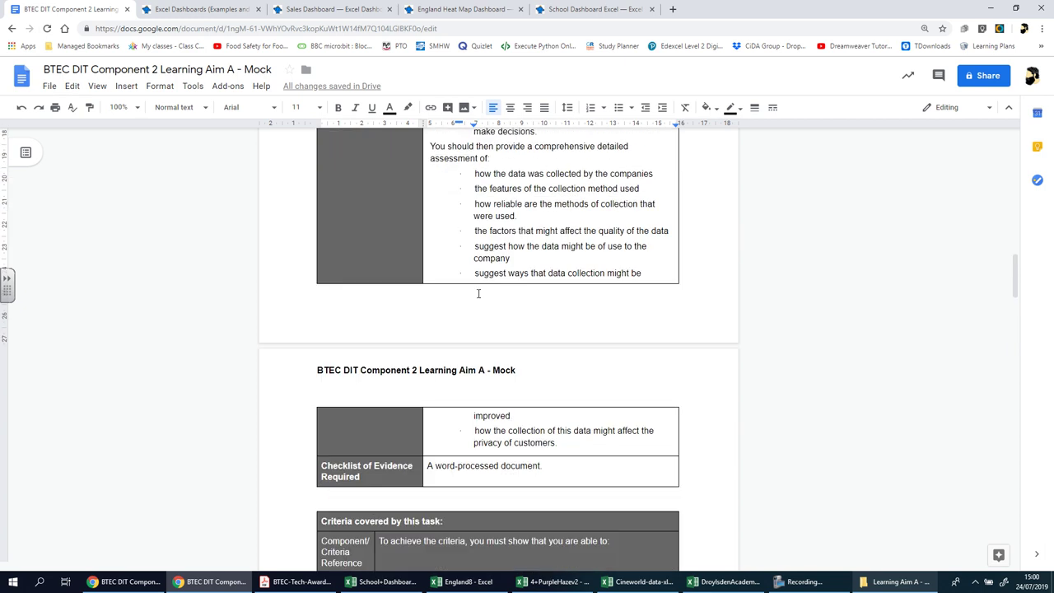
scroll(479, 293, "up", 1)
scroll(479, 293, "down", 4)
scroll(478, 293, "down", 2)
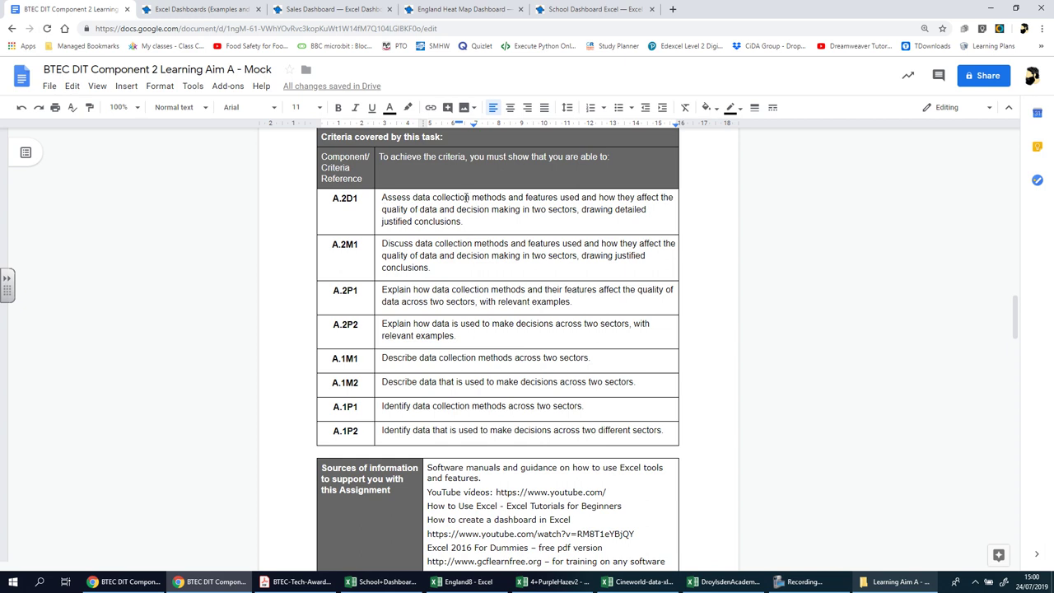
left_click_drag(455, 197, 487, 197)
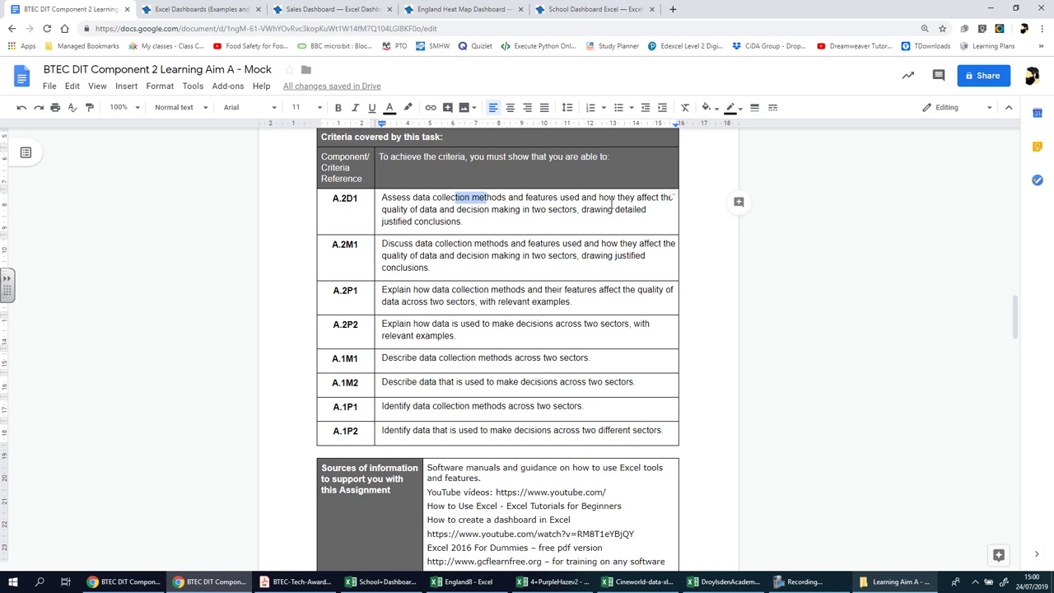
left_click(465, 222)
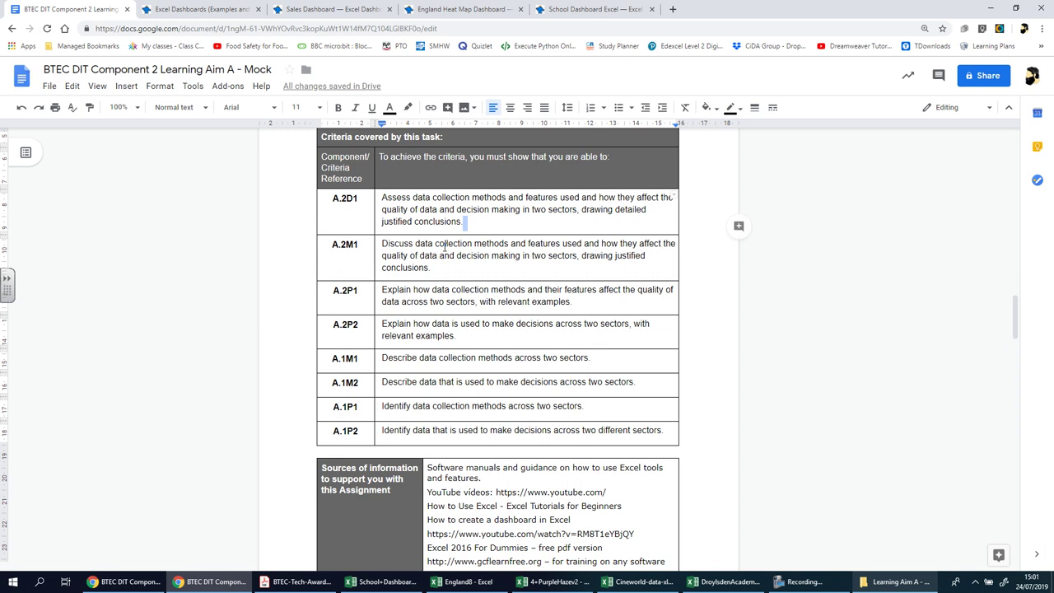
left_click(533, 210)
left_click_drag(533, 210, 565, 211)
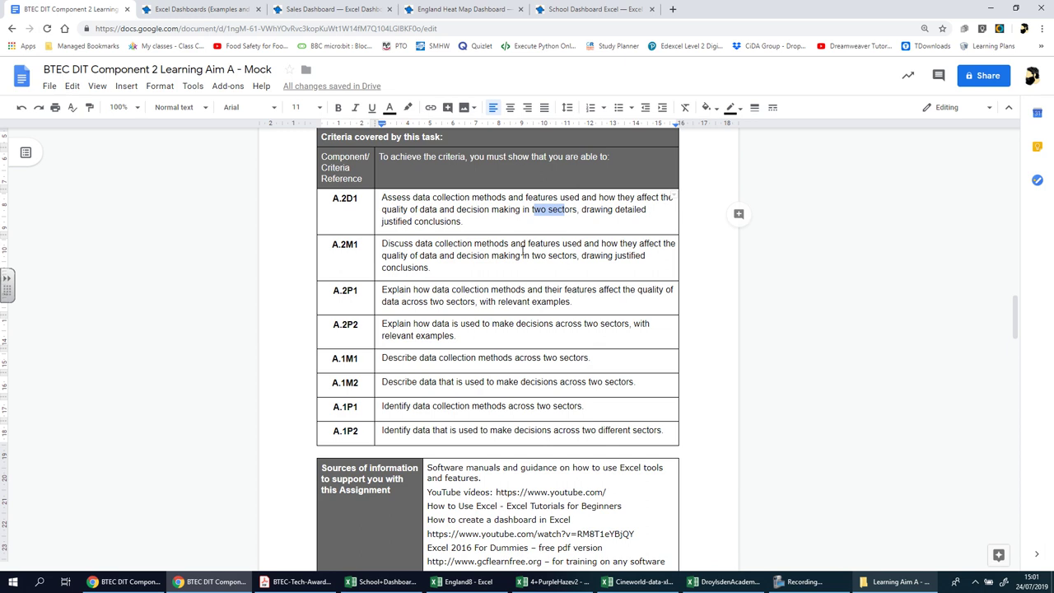
Review the sources of information and the attached data files, highlighting Excel 2016 For Dummies and the DroylsdenAcademy and Cineworld file names
scroll(613, 372, "down", 1)
scroll(551, 360, "down", 2)
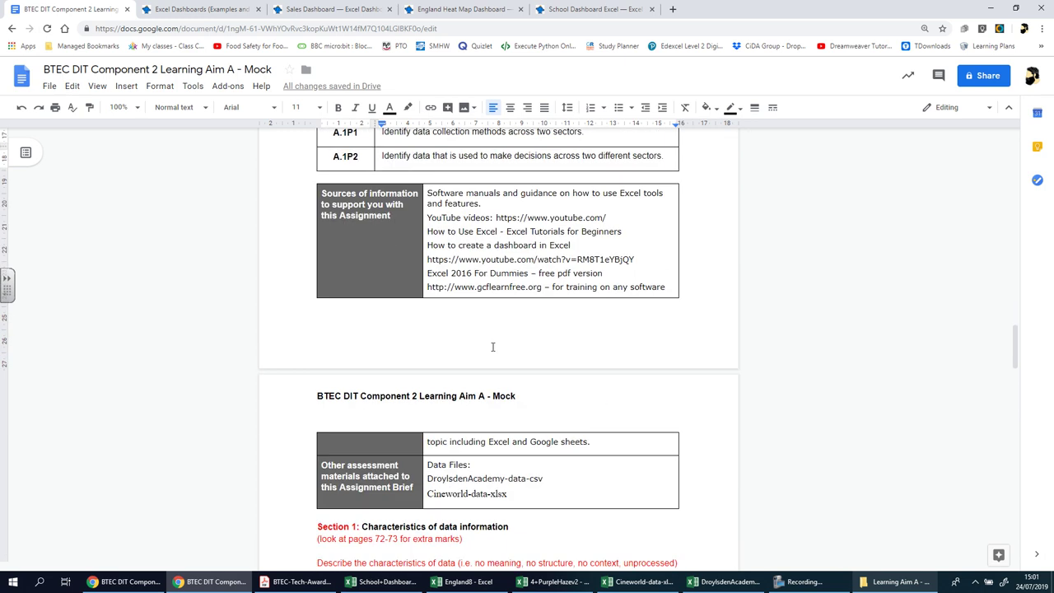
left_click(562, 218)
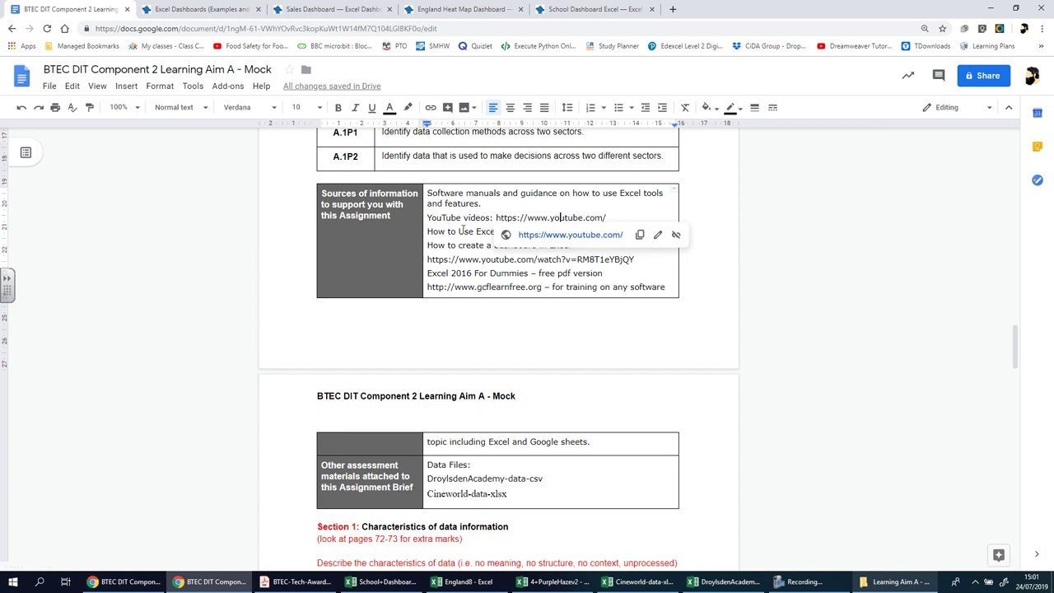
key("Down")
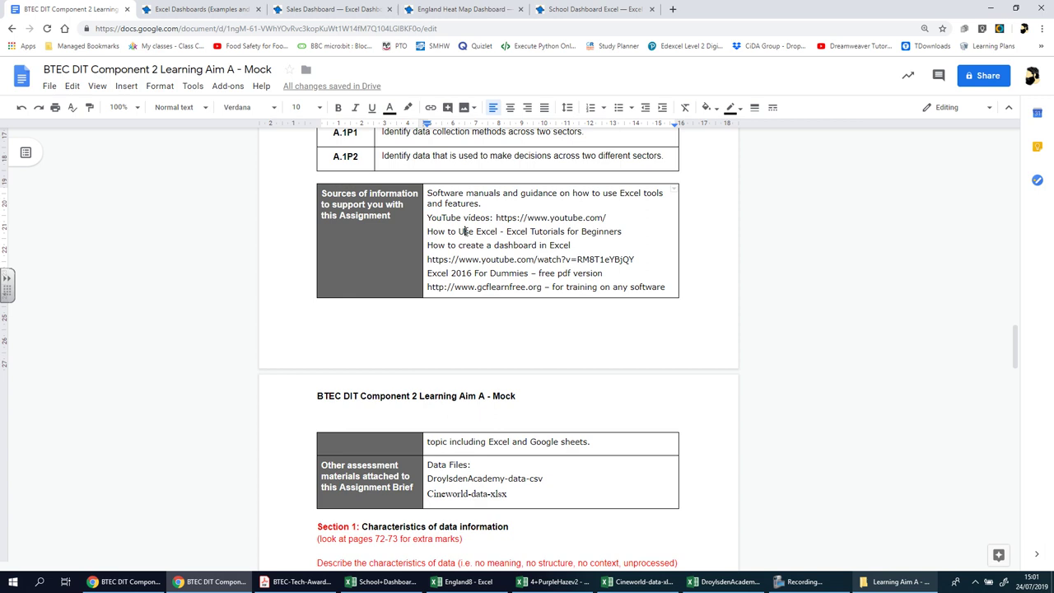
left_click(518, 259)
left_click_drag(427, 273, 493, 274)
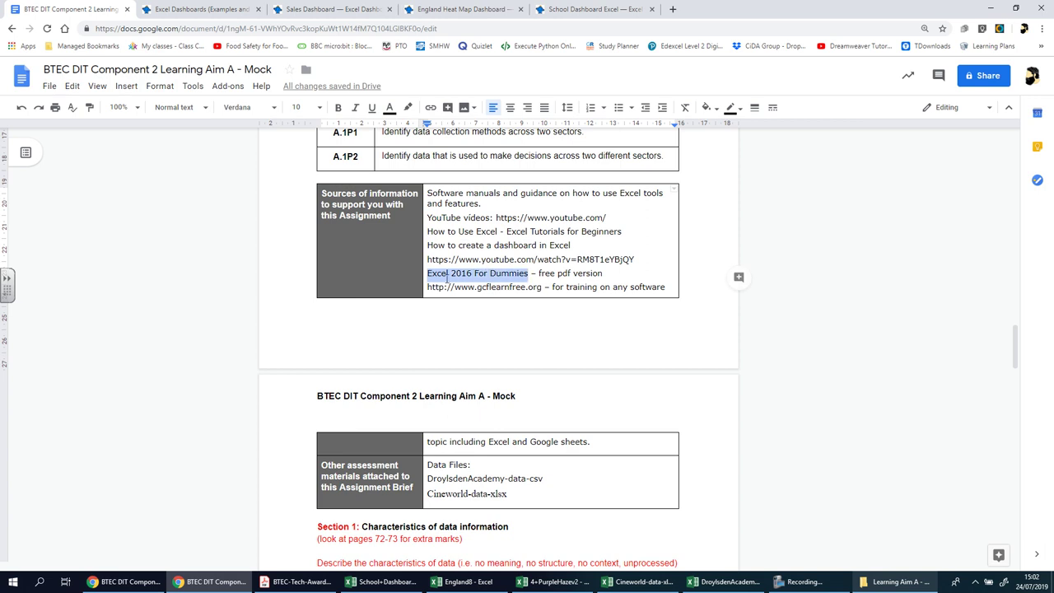
scroll(489, 376, "down", 3)
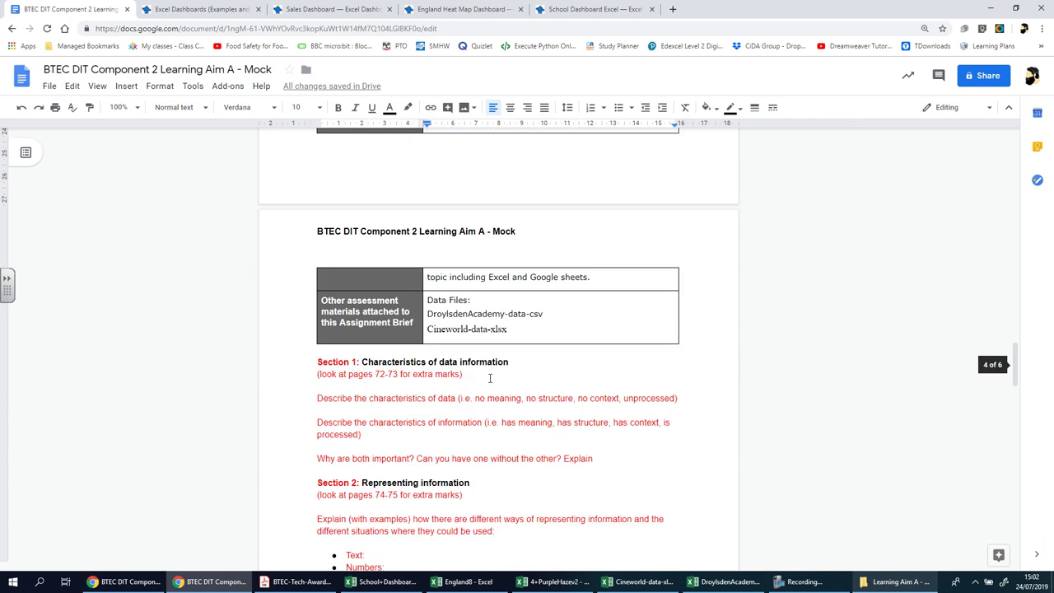
left_click_drag(428, 313, 526, 329)
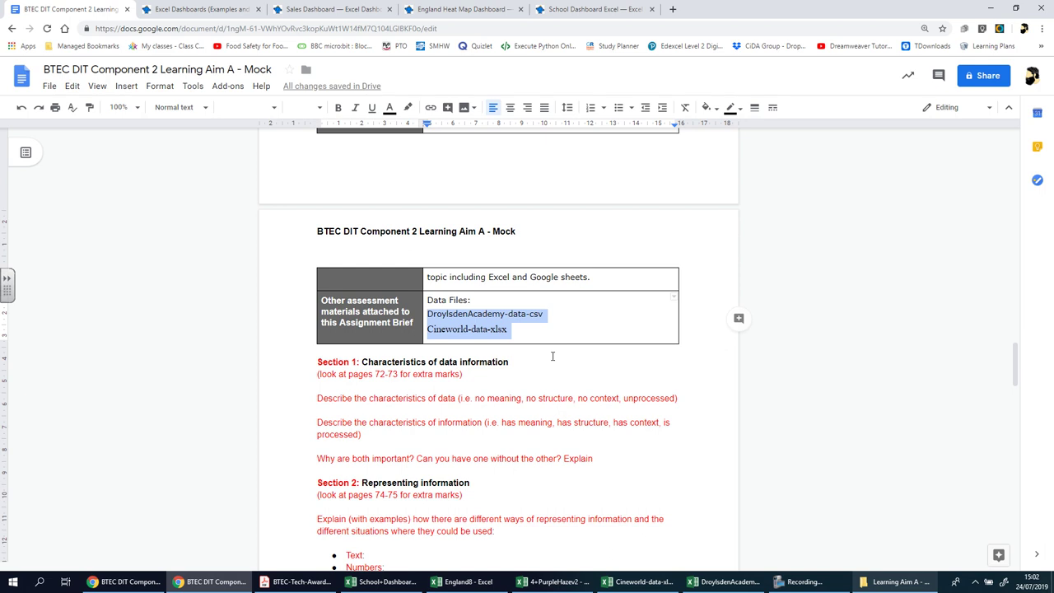
Examine Section 1, highlighting its heading Characteristics of data information and the listed characteristics of data
scroll(552, 355, "down", 1)
scroll(551, 358, "down", 1)
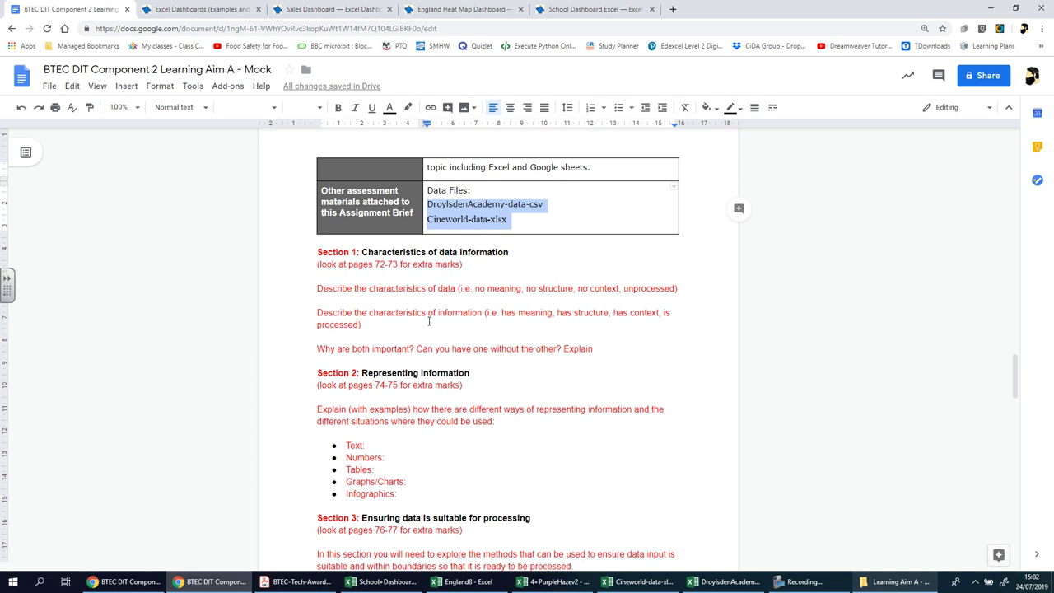
left_click(403, 280)
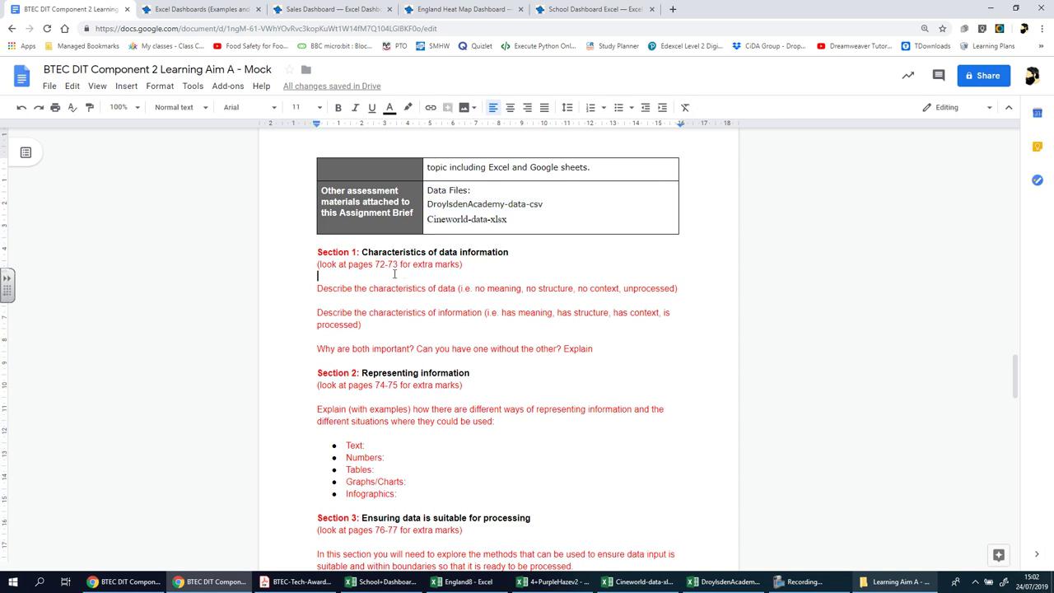
scroll(393, 264, "down", 1)
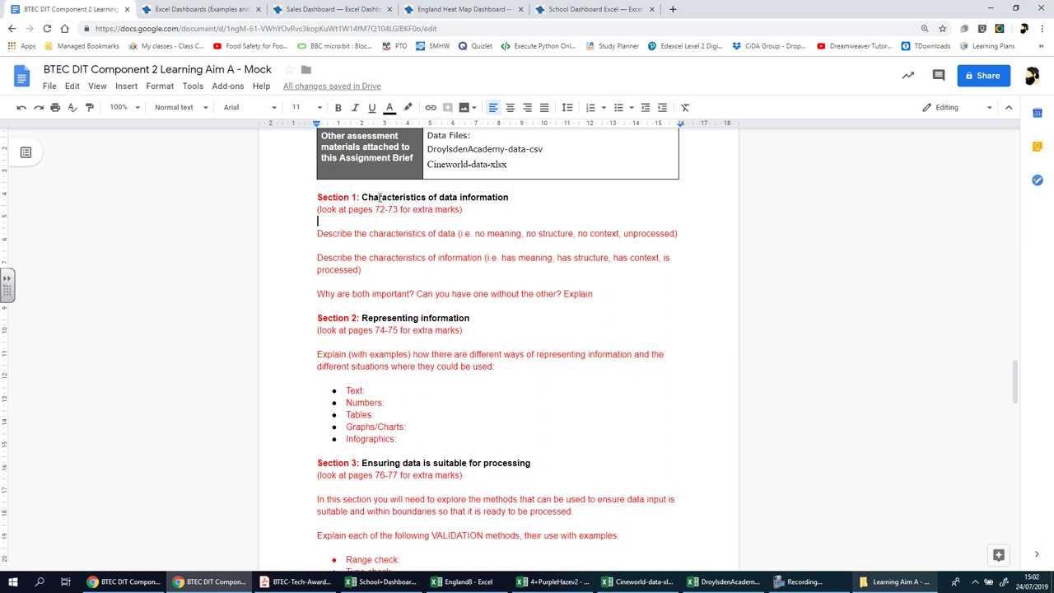
left_click_drag(361, 198, 509, 197)
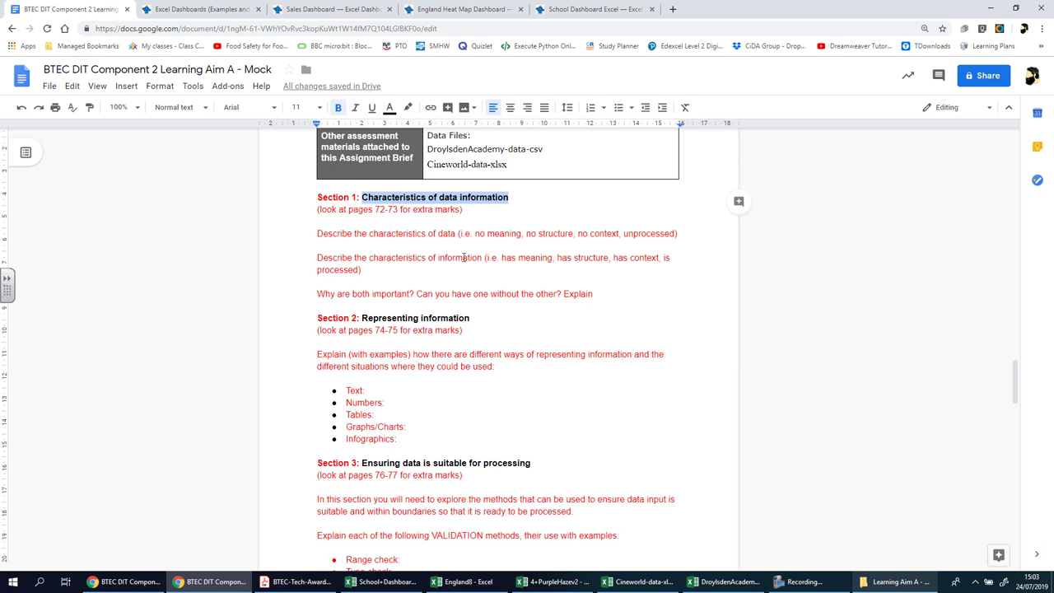
left_click(407, 232)
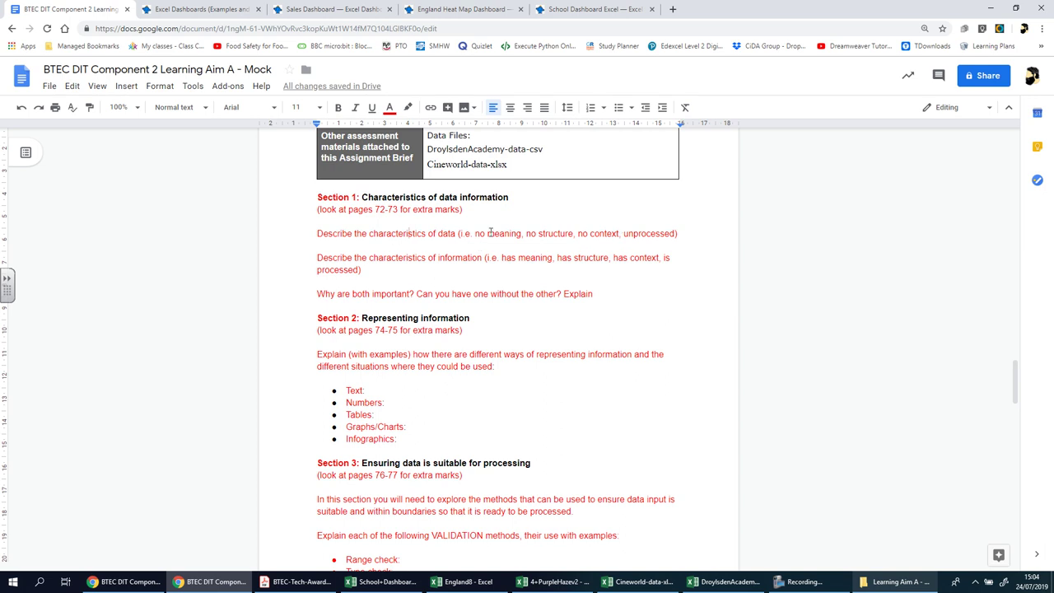
left_click_drag(488, 233, 675, 231)
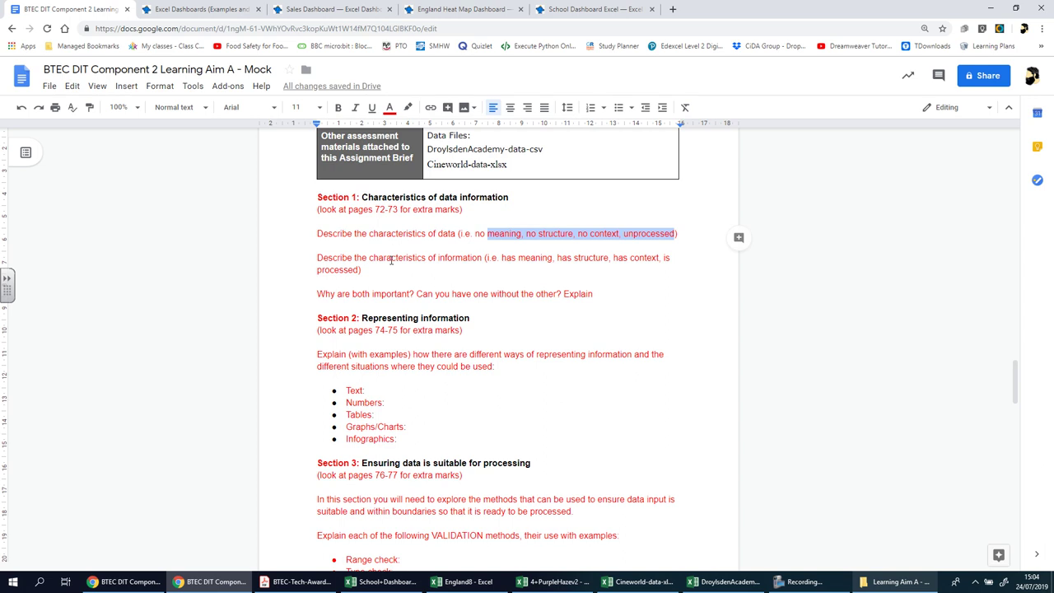
Compare the characteristics of data and information in Section 1 by highlighting the meaning, structure, context and unprocessed terms
double_click(462, 261)
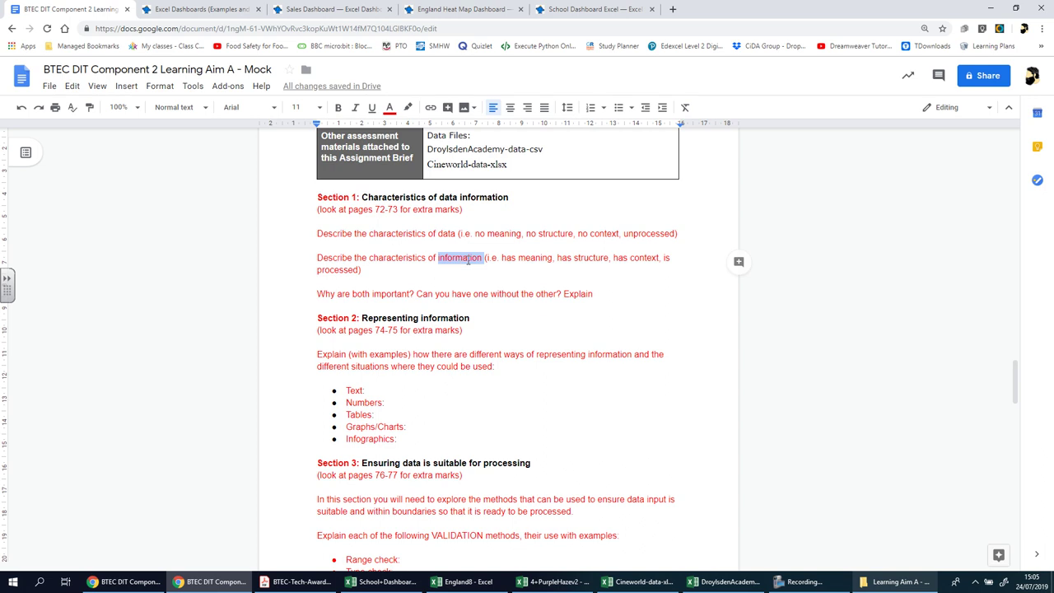
double_click(495, 233)
double_click(532, 258)
double_click(552, 233)
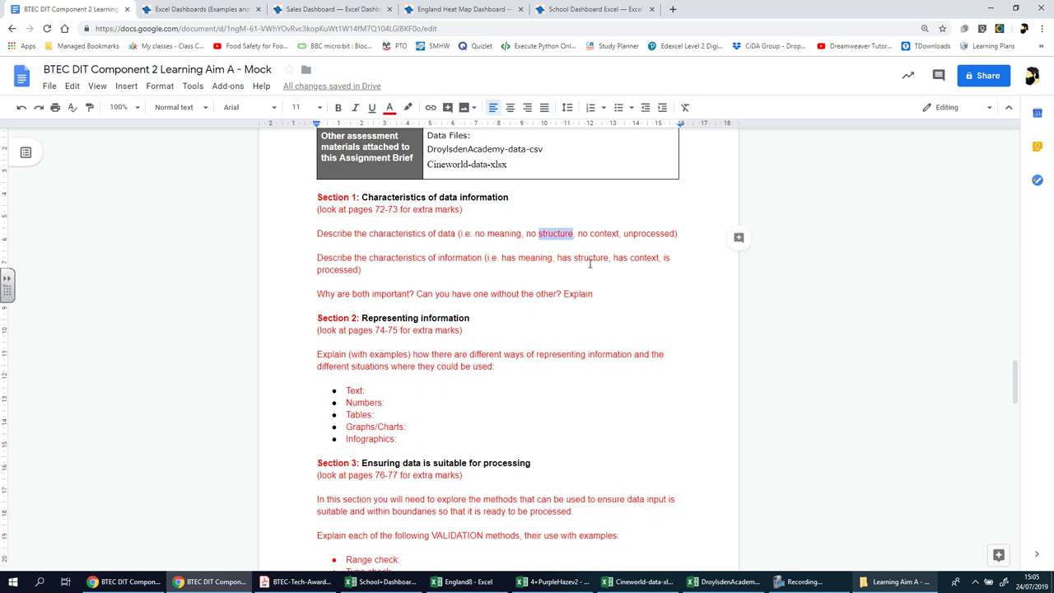
double_click(590, 257)
double_click(601, 234)
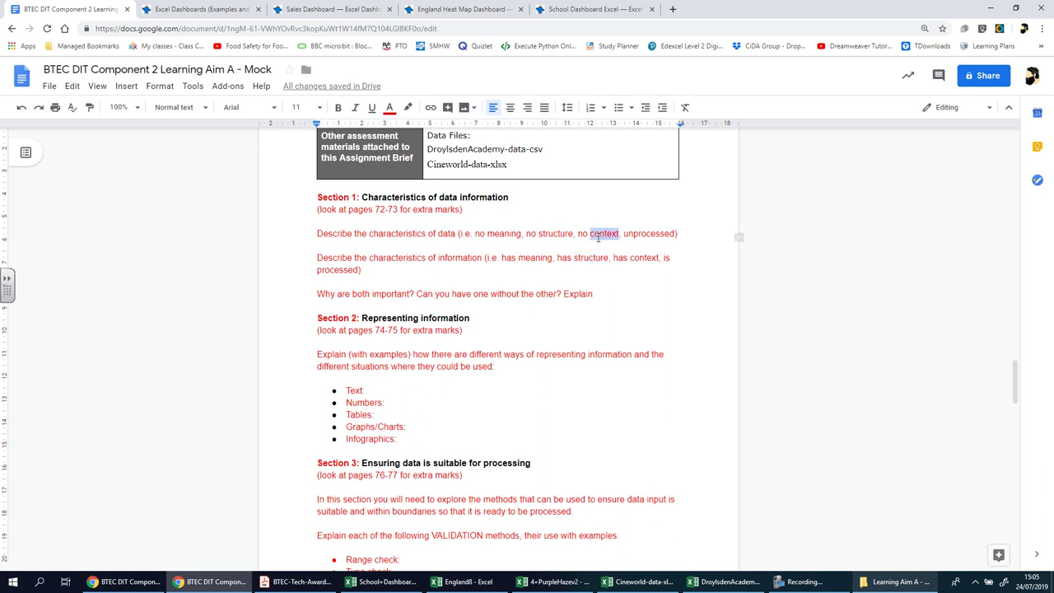
double_click(636, 234)
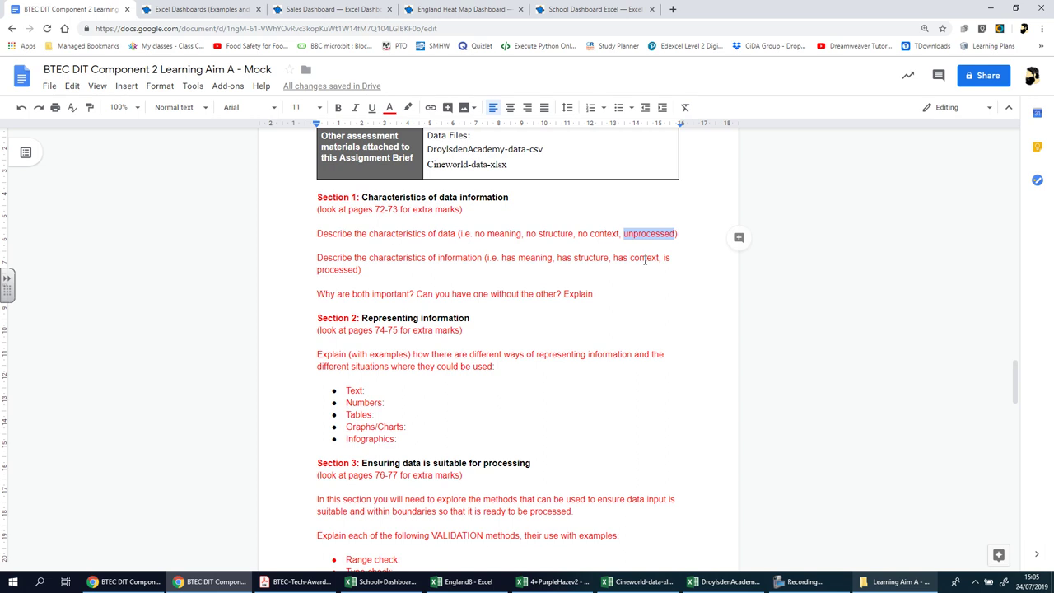
double_click(642, 260)
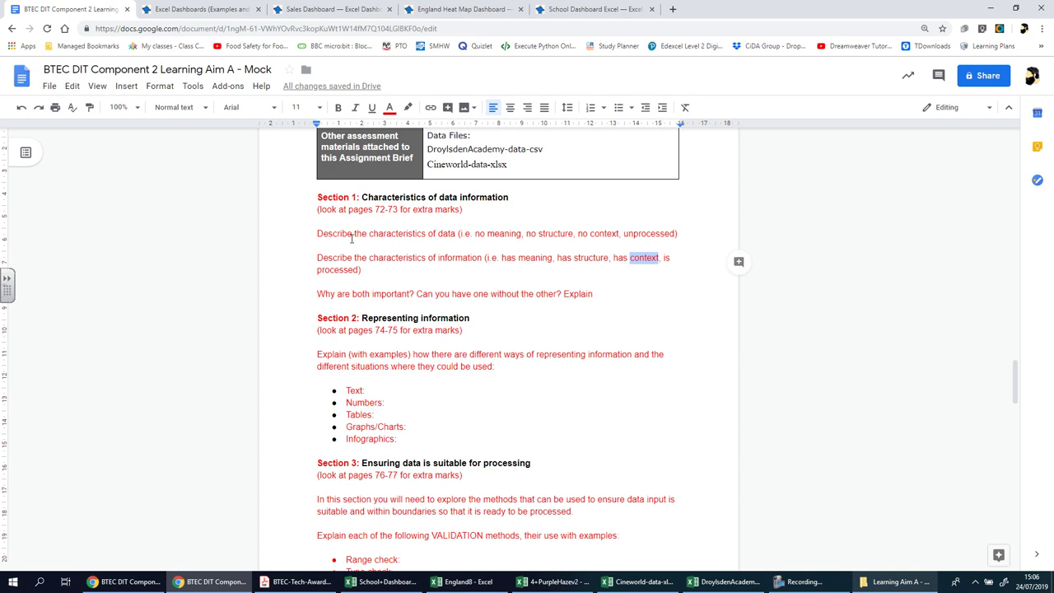
left_click(315, 233)
left_click(477, 244)
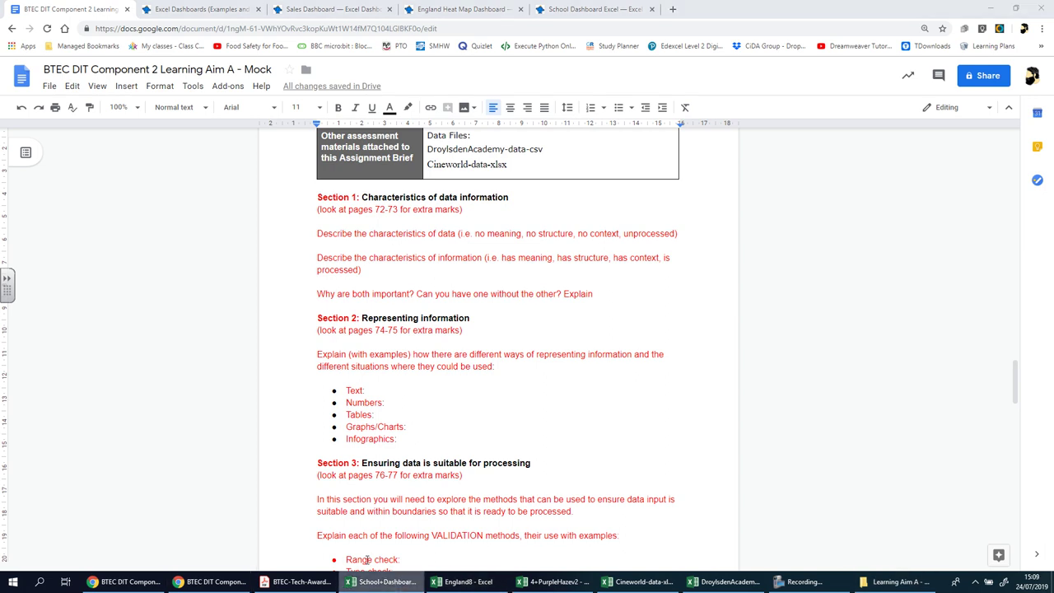
Switch to the School Dashboard workbook in Excel, look through its sheets from Staff to Dashboard, and return to the assignment document
left_click(395, 582)
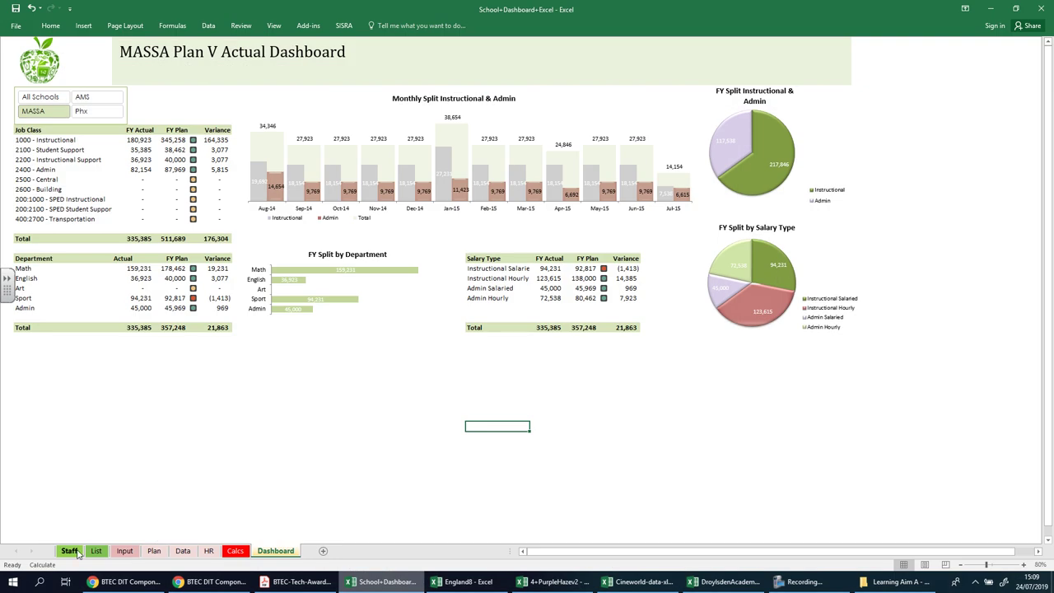
left_click(69, 550)
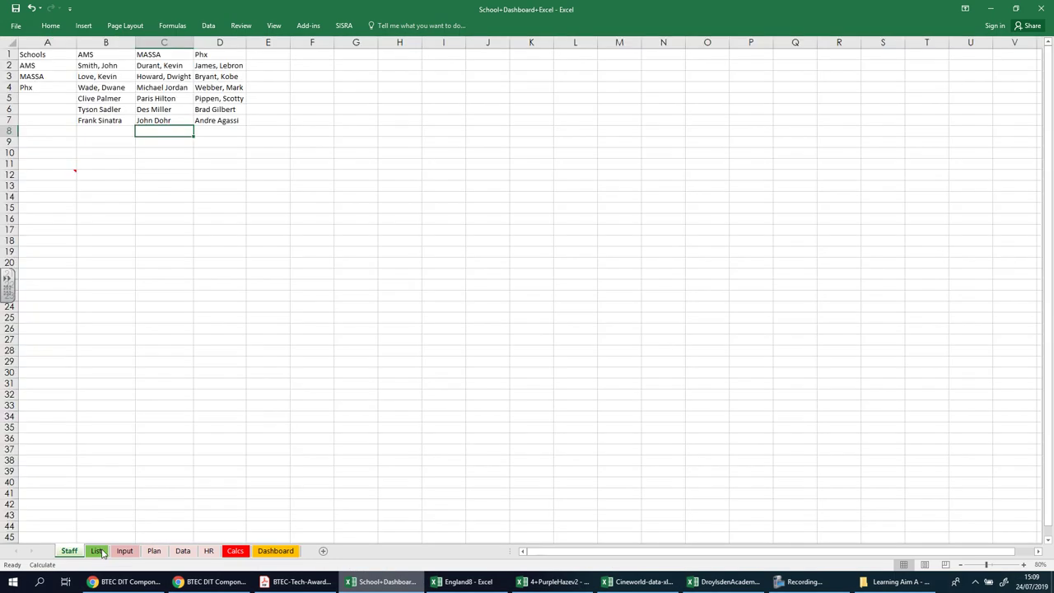
left_click(97, 551)
left_click(123, 551)
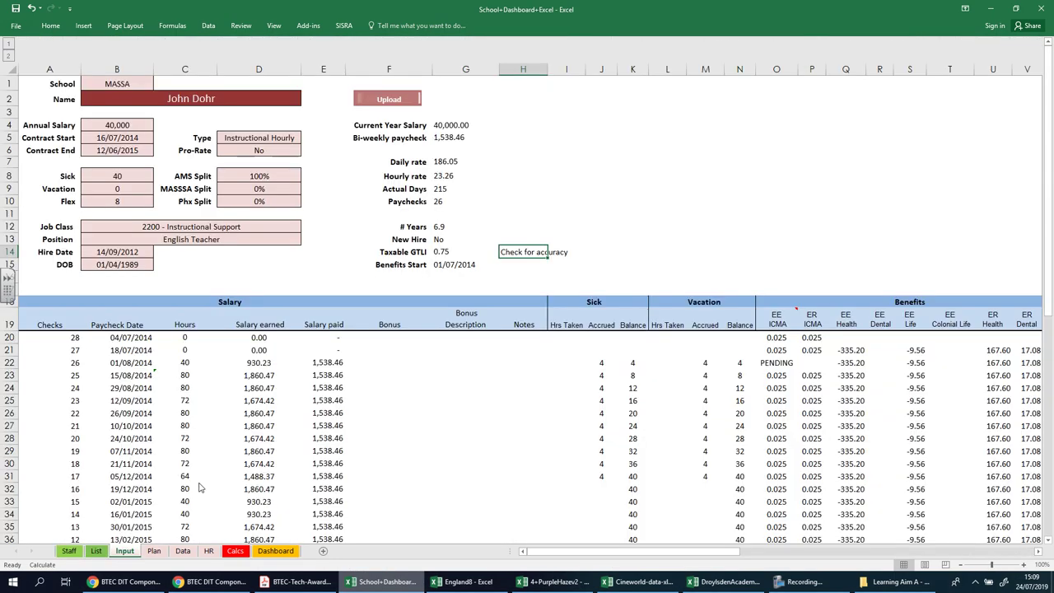
left_click(97, 555)
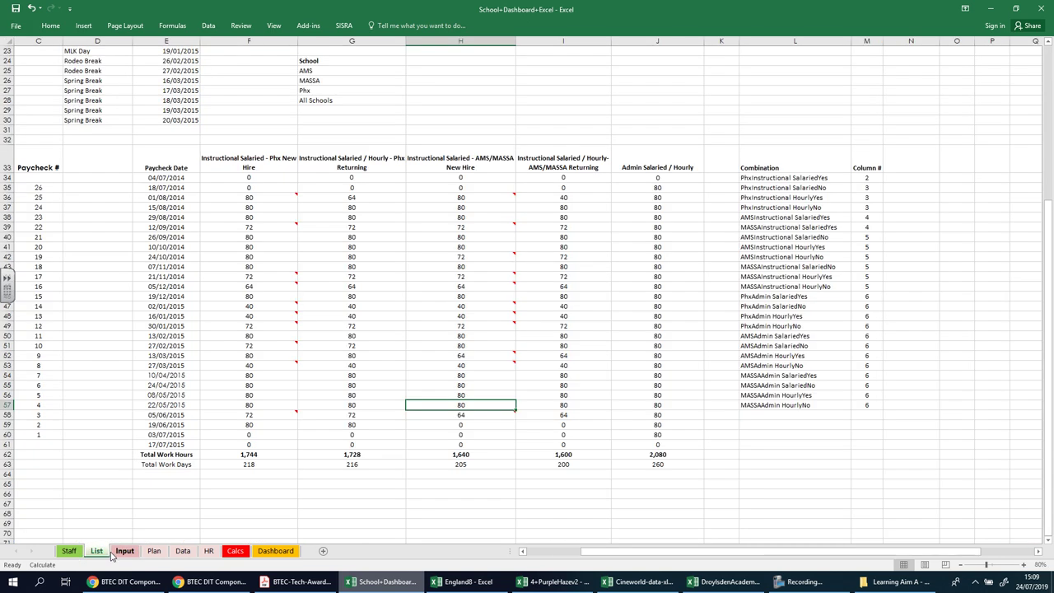
left_click(155, 551)
left_click(183, 551)
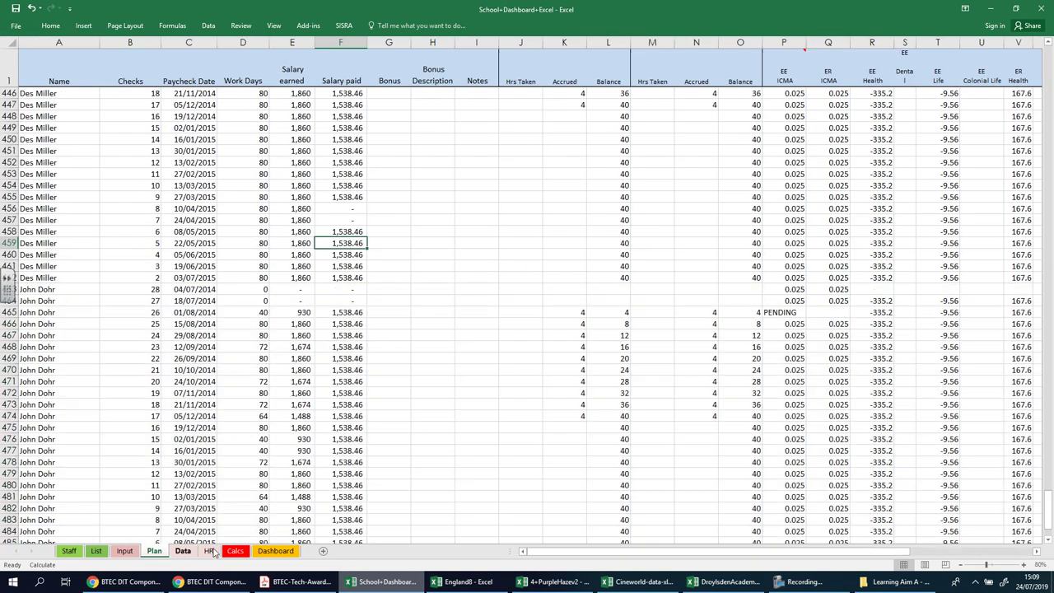
left_click(209, 550)
left_click(234, 551)
left_click(274, 552)
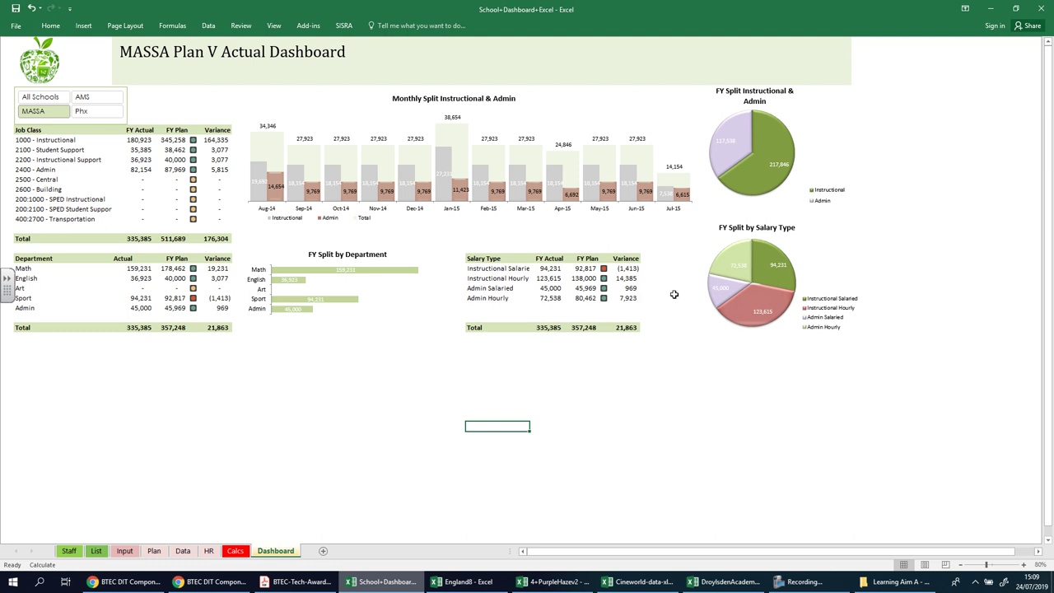
left_click(991, 8)
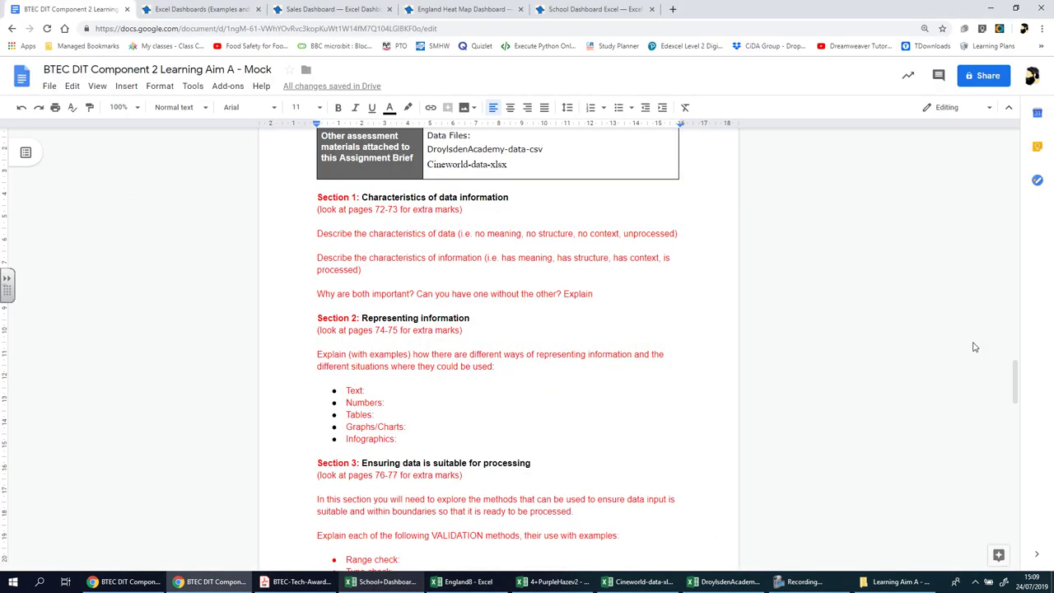
Switch to PowerPoint and create a blank presentation
left_click(973, 347)
left_click(377, 281)
left_click(18, 586)
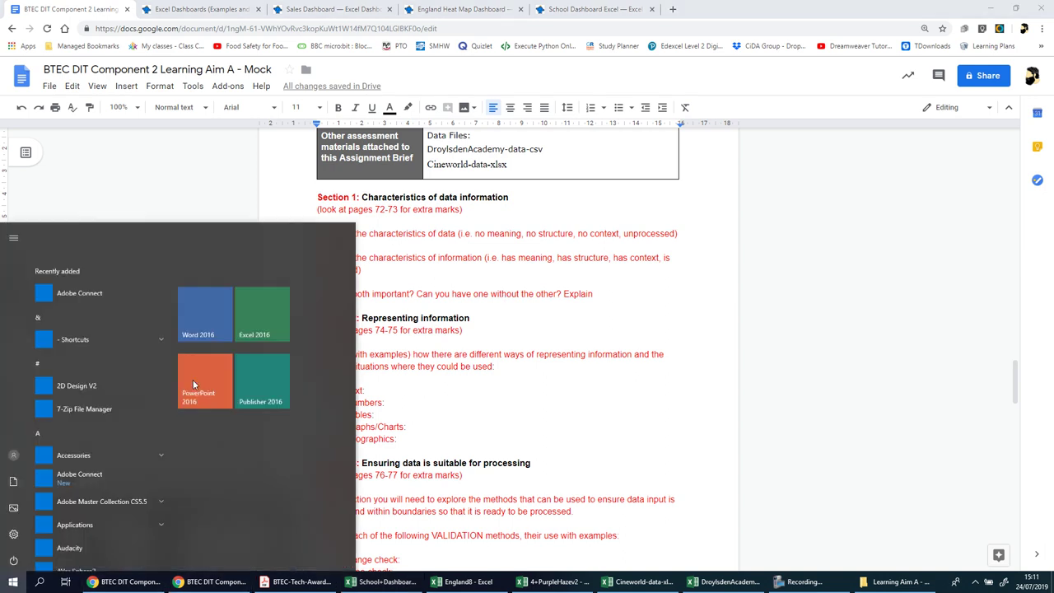
left_click(766, 356)
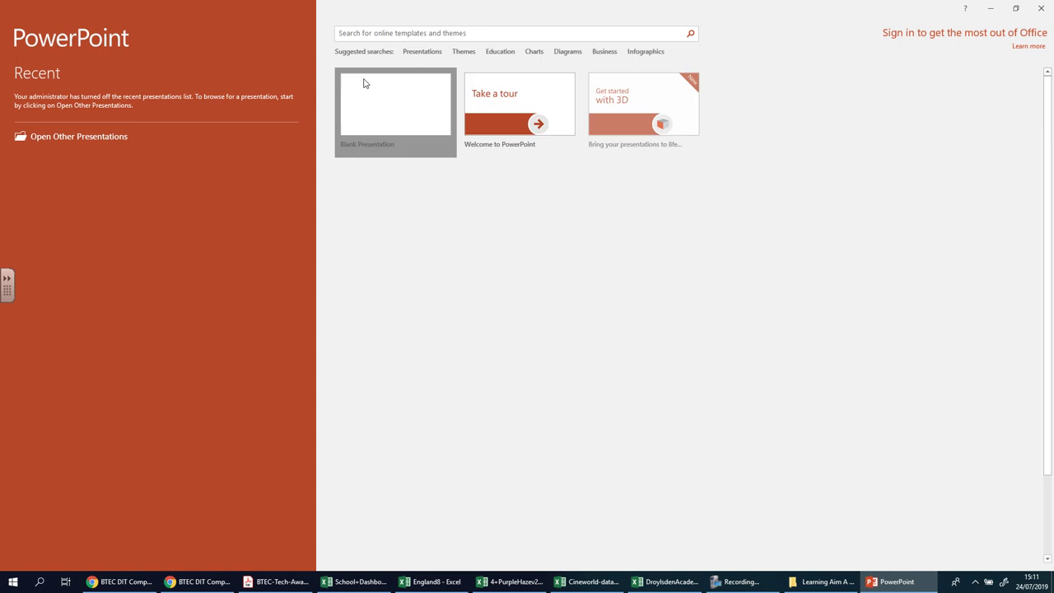
left_click(366, 84)
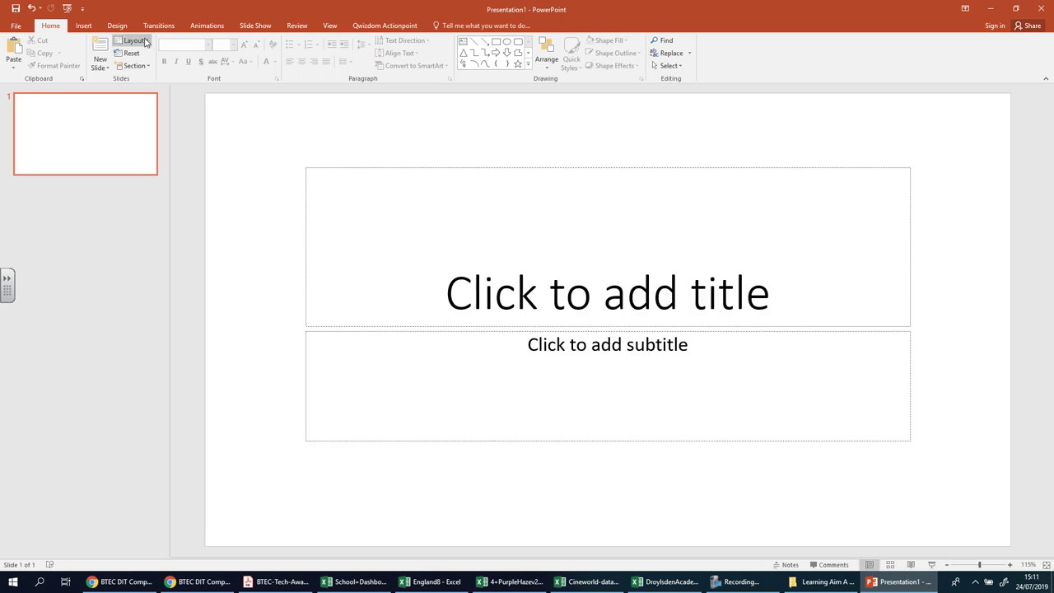
Apply the Title and Content layout to the slide and enter the first bullet as "101, Ashford, 101217, 122,3, 29, 203.55"
left_click(146, 41)
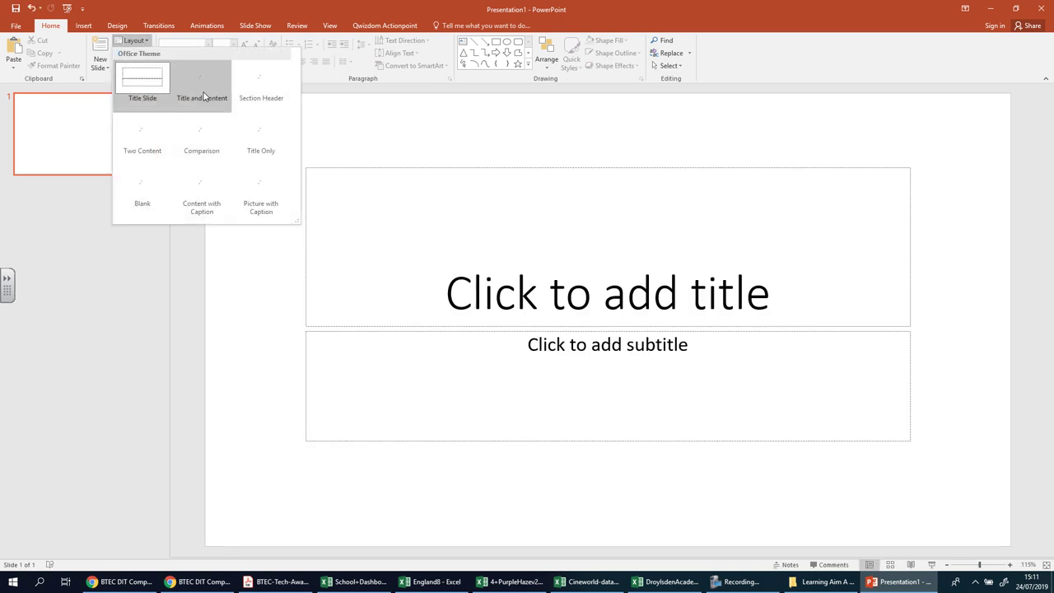
left_click(204, 98)
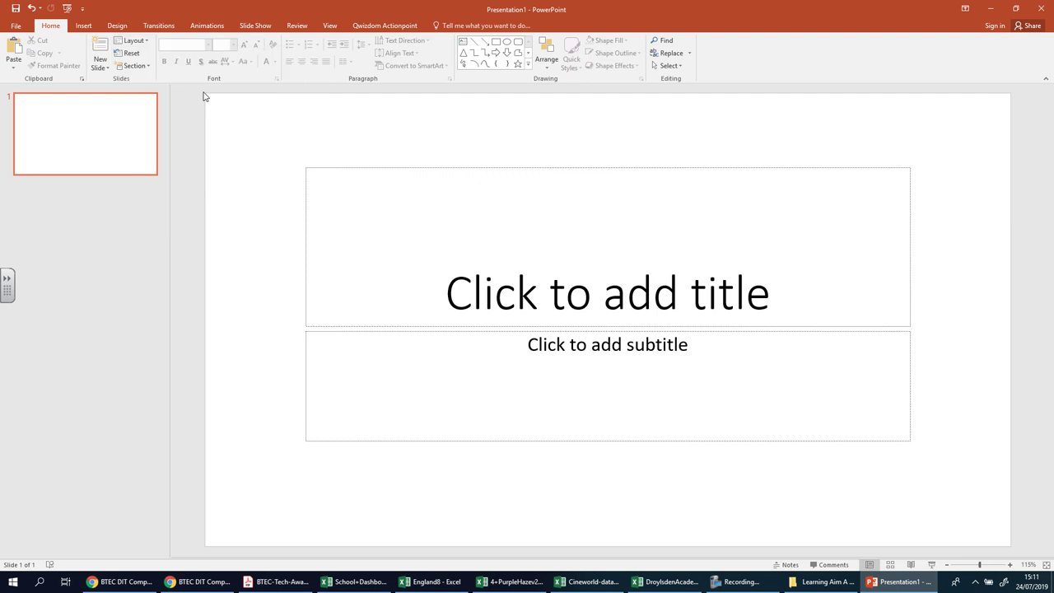
left_click(341, 245)
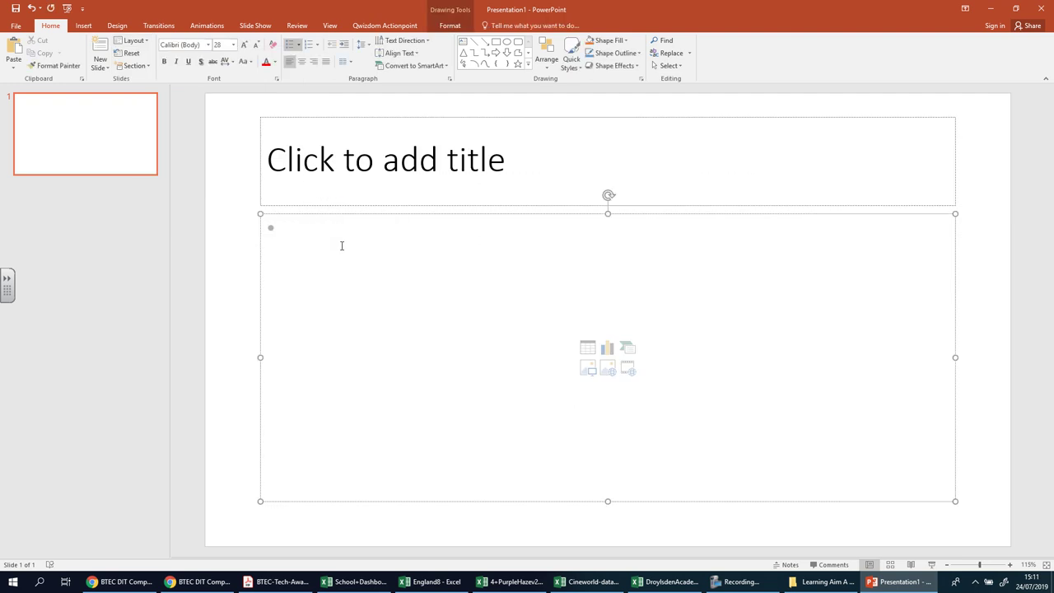
type("1")
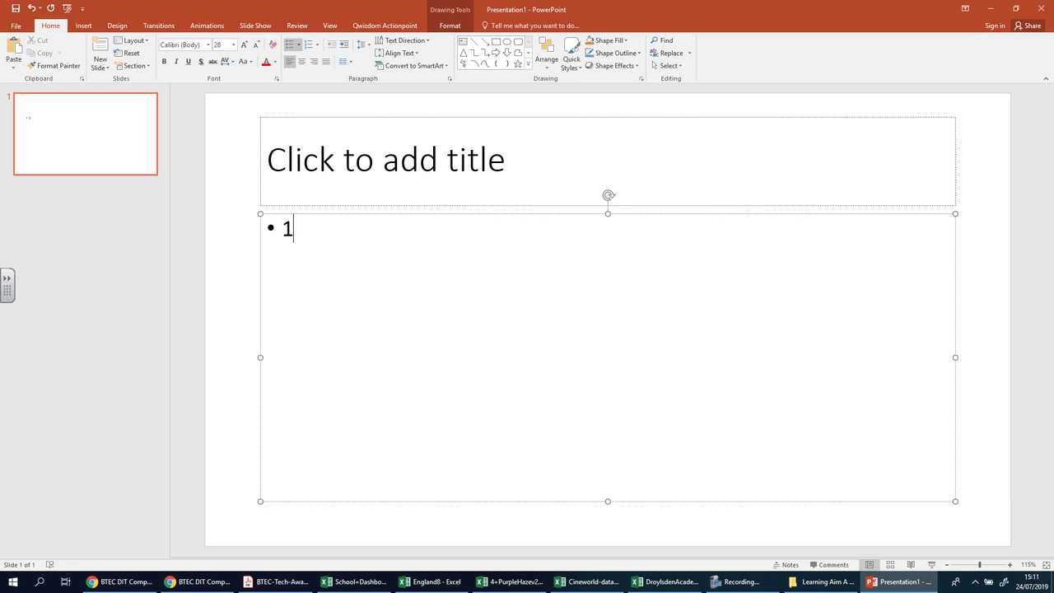
type("01, Ashfo")
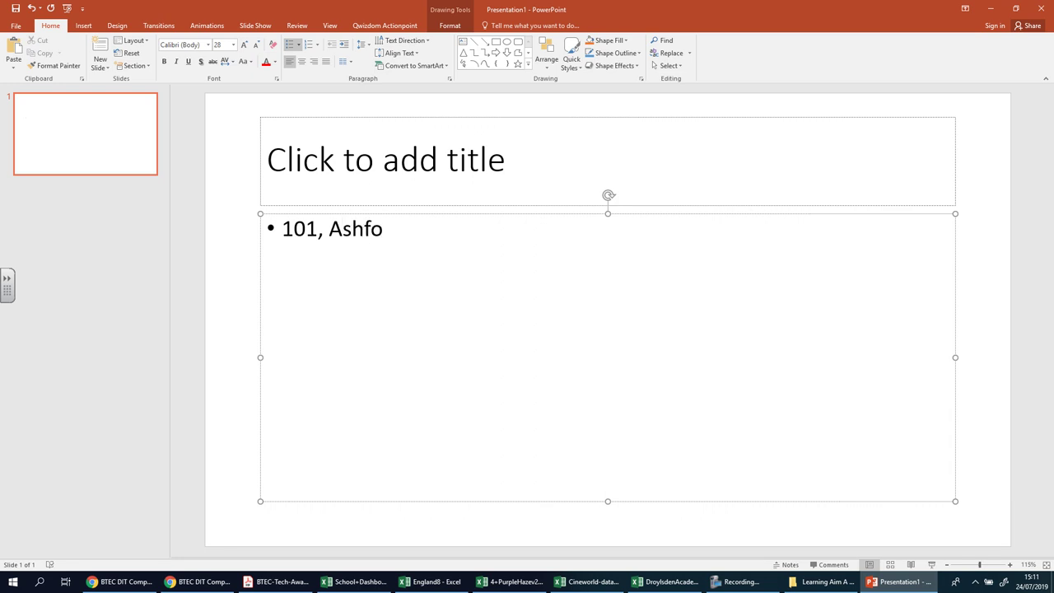
type("rd, 101217")
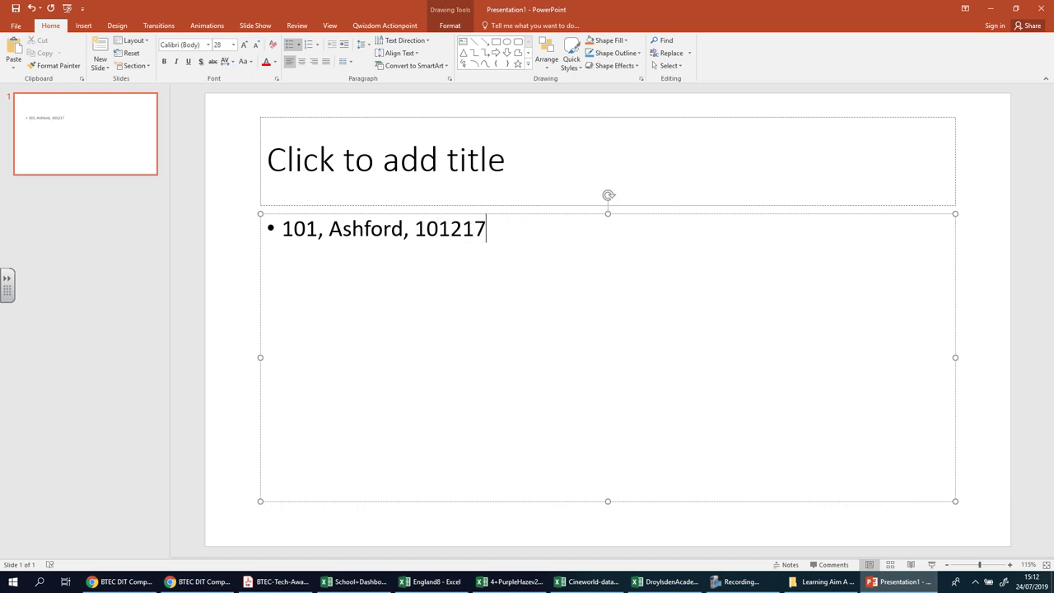
type(", 122,3, ")
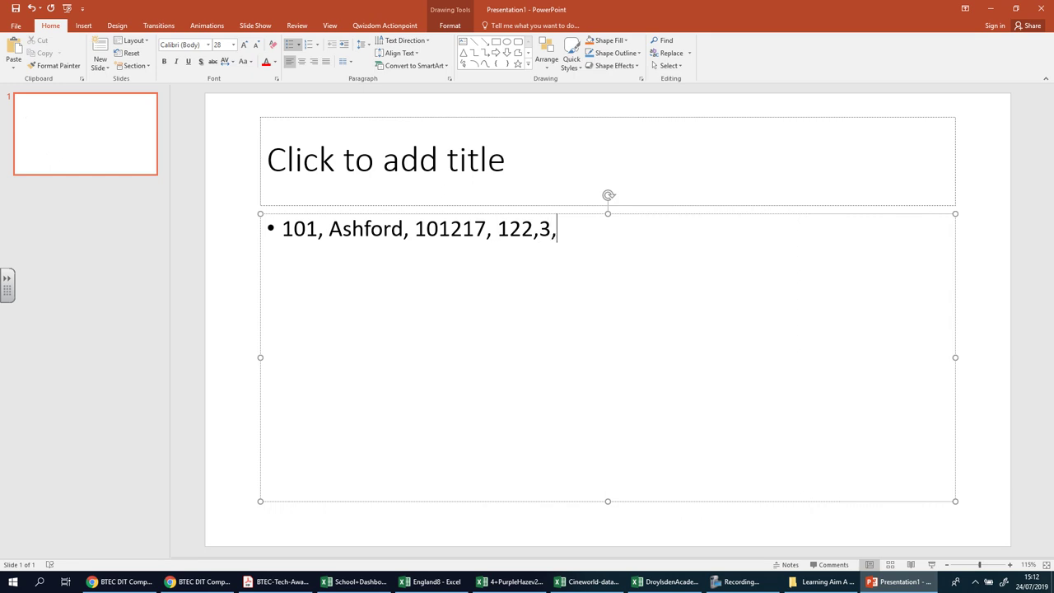
type("29, 2")
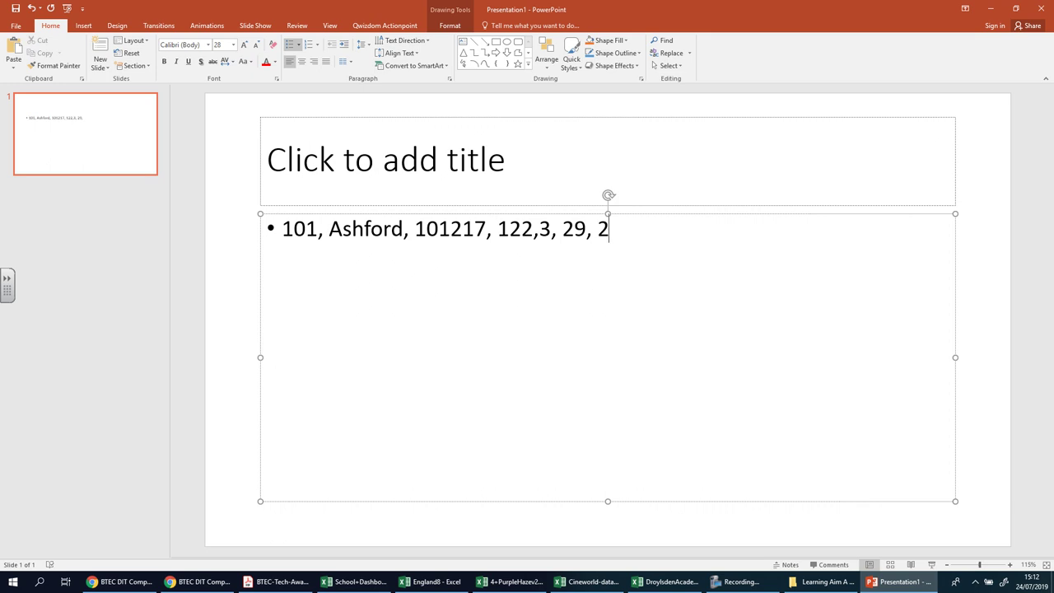
type("03.55")
key("Return")
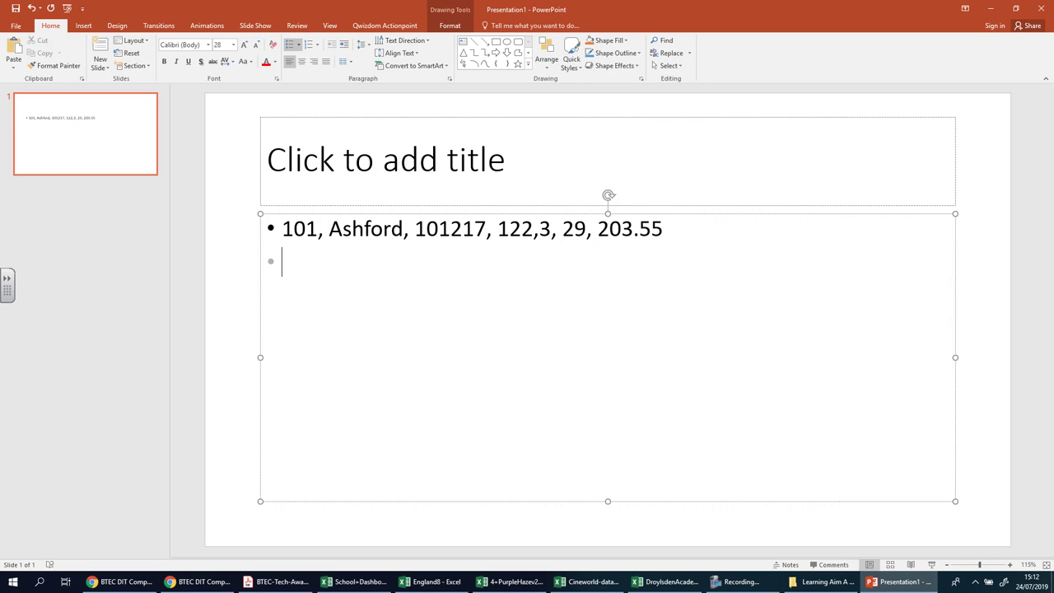
Enter the second bullet as "102, Liverpool, 141217, 324, 4, 10, 245.29"
type("102, Liverpool")
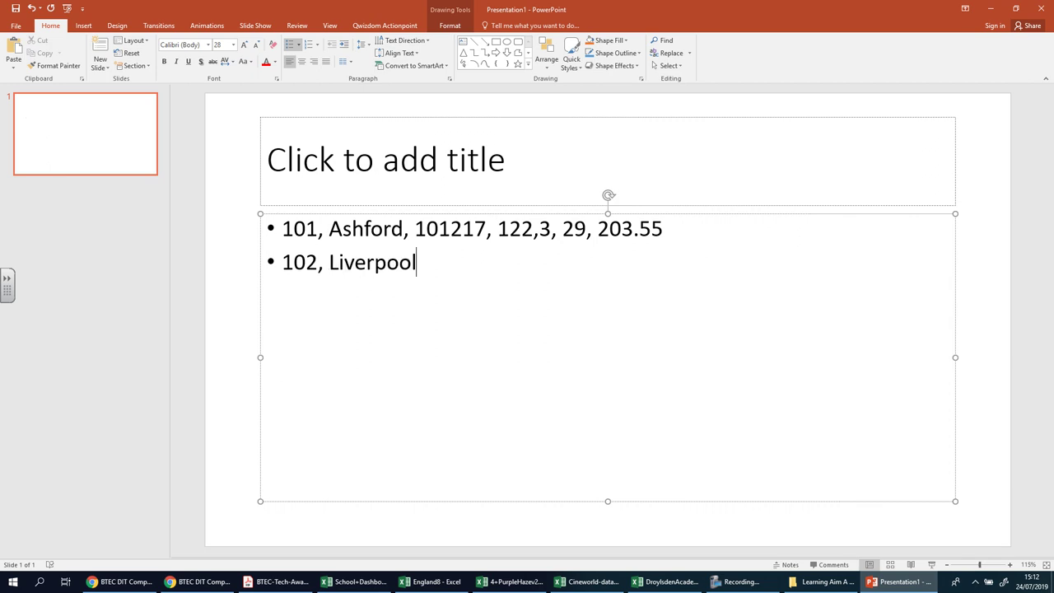
type(", 1")
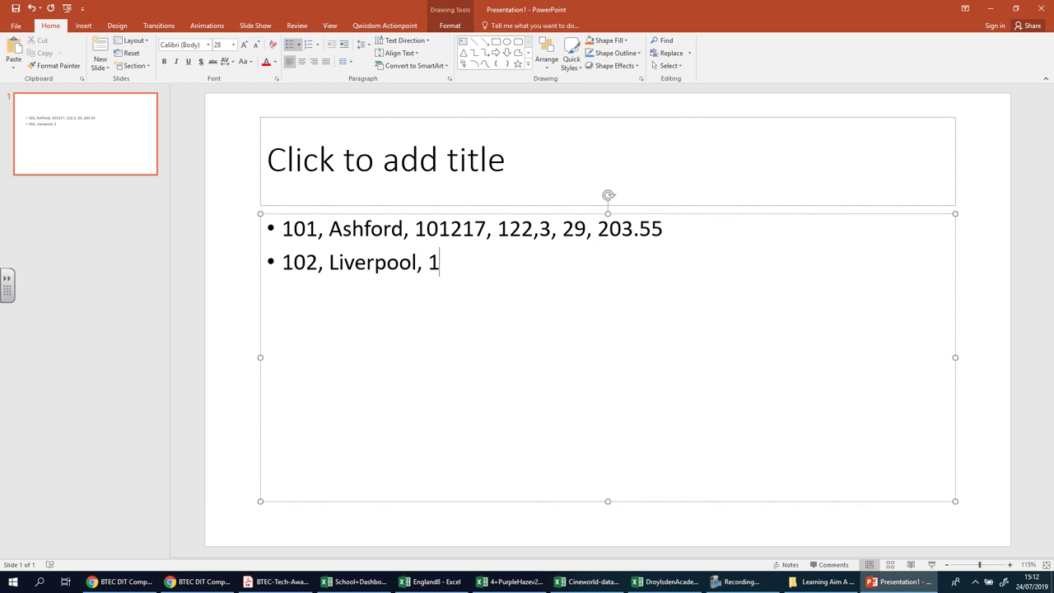
type("41217, ")
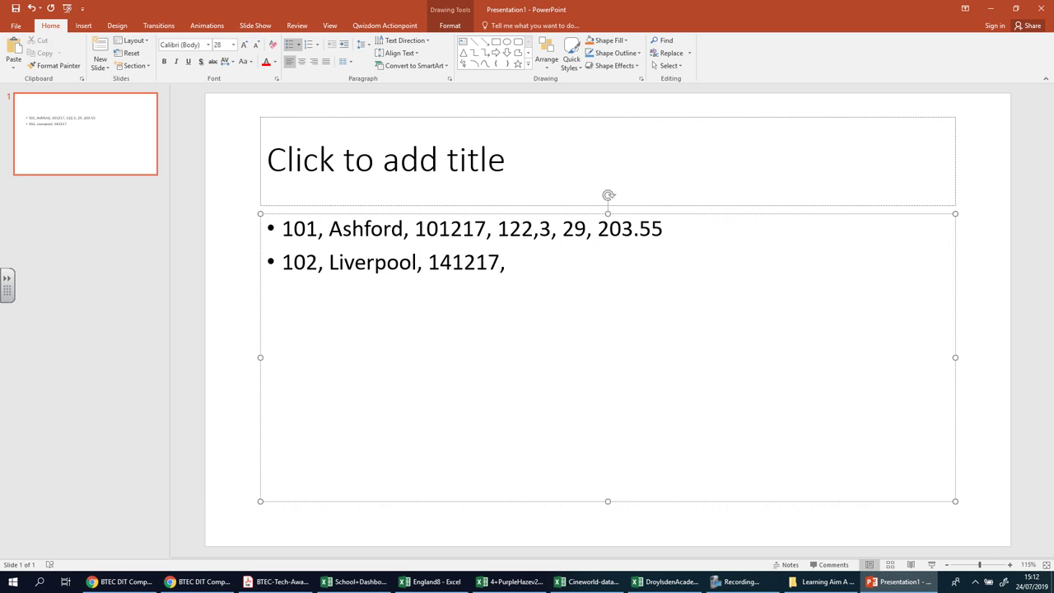
type("324, 4,")
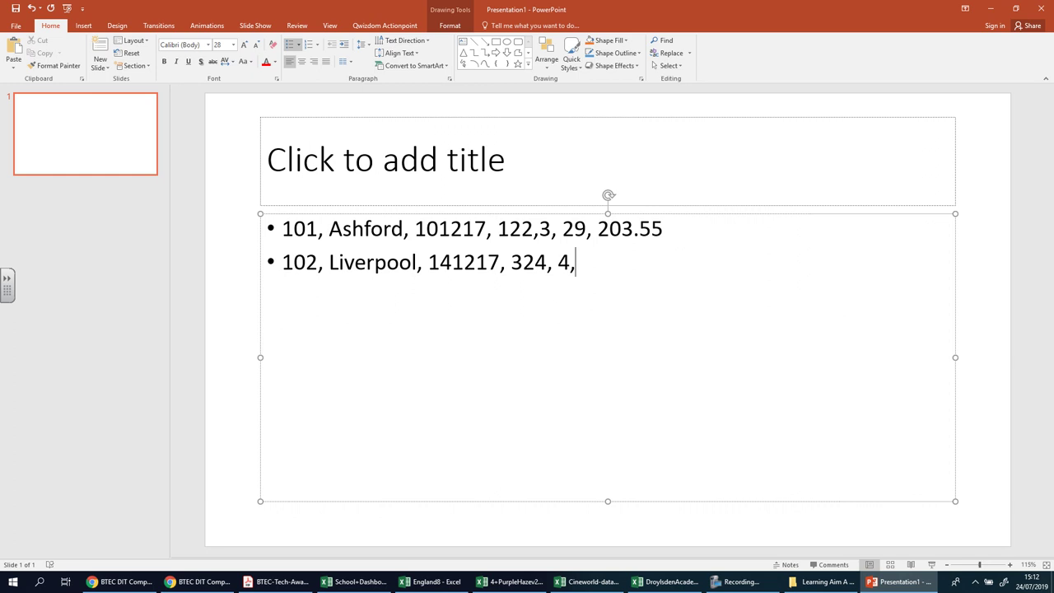
type(" 10, ")
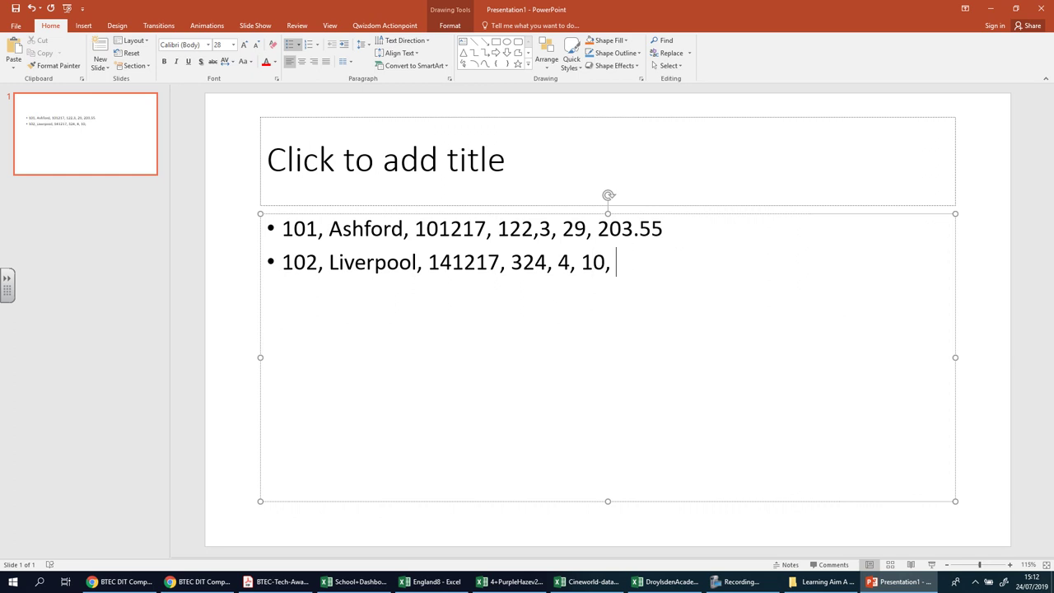
type("245.29")
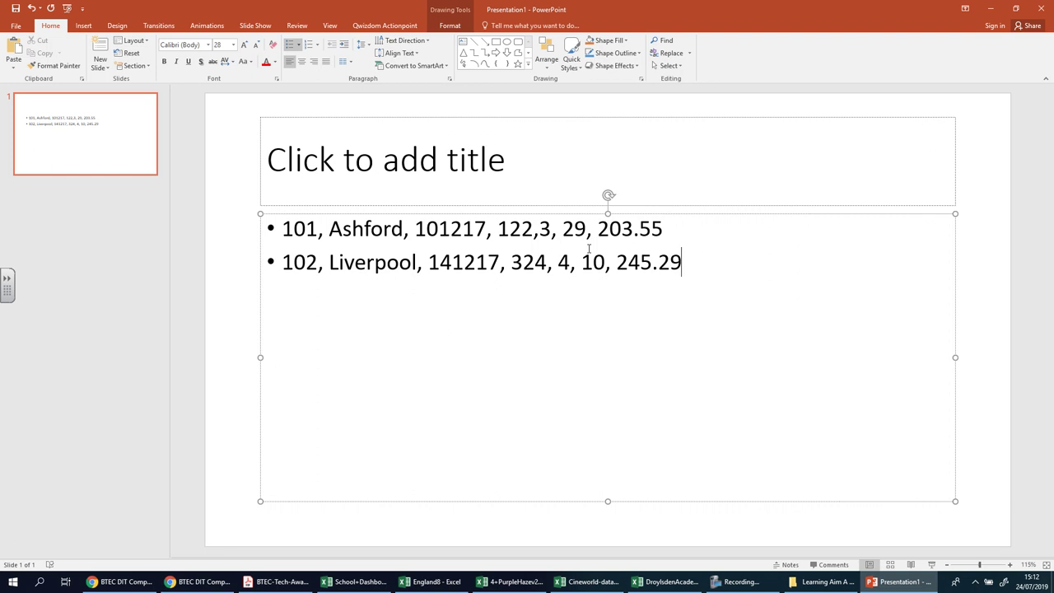
Examine the raw data in both bullets by highlighting the place names, the leading numbers and 101217 one by one
double_click(363, 228)
double_click(372, 261)
left_click(946, 282)
double_click(370, 229)
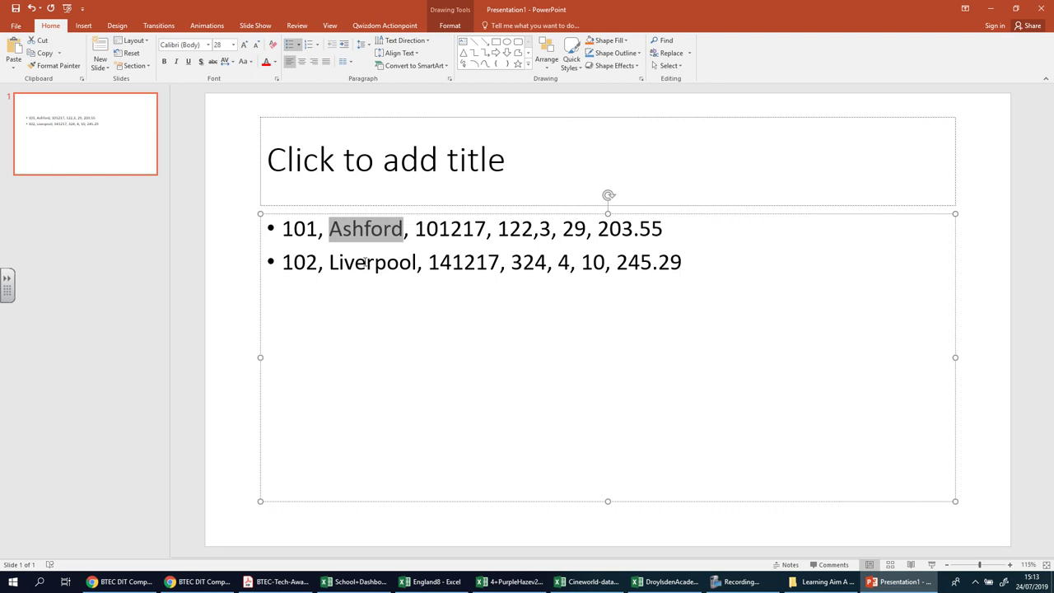
double_click(362, 262)
left_click(292, 264)
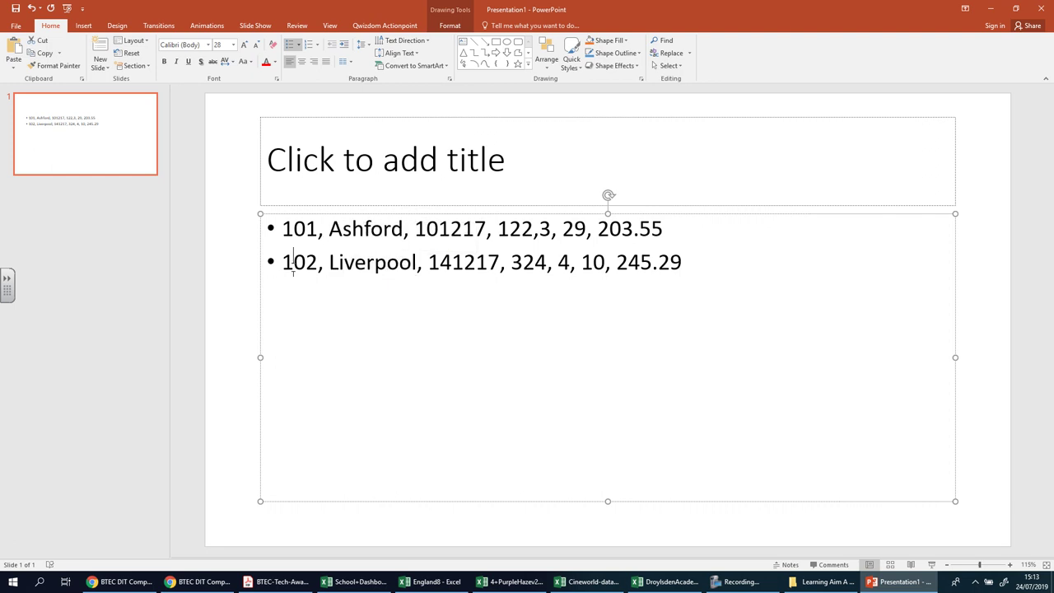
double_click(293, 262)
double_click(296, 229)
left_click(442, 231)
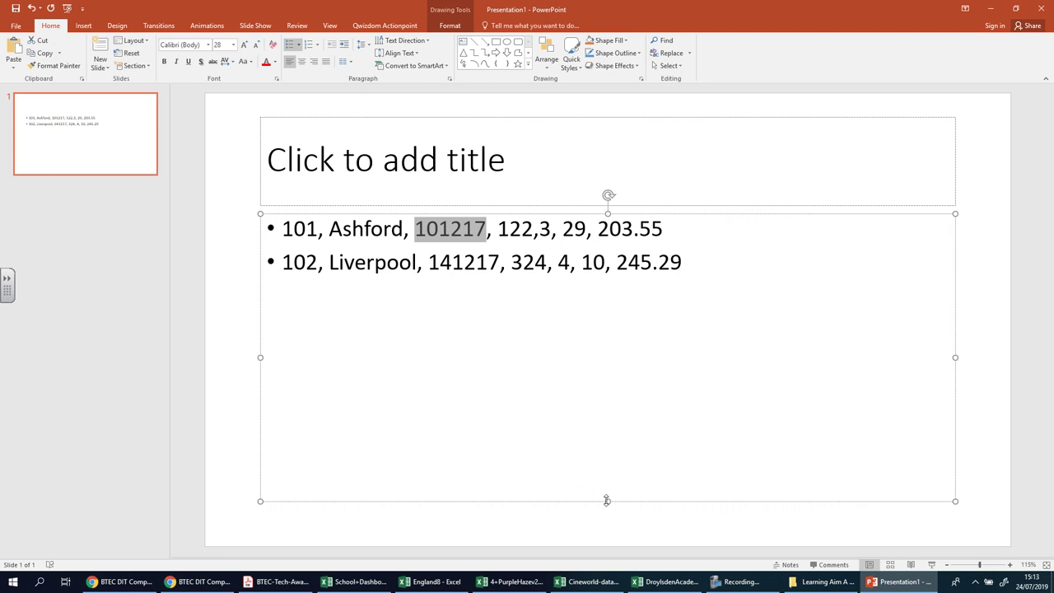
Shorten the bullet text box to fit its two lines and place a new table of seven columns and two rows beneath it
left_click_drag(608, 500, 597, 295)
left_click(384, 347)
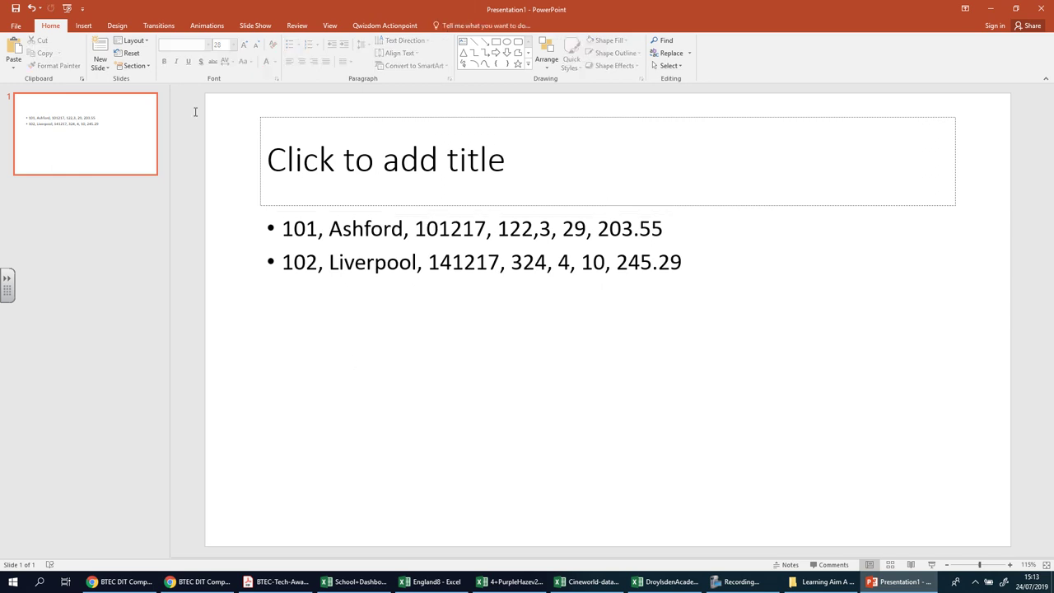
left_click(83, 26)
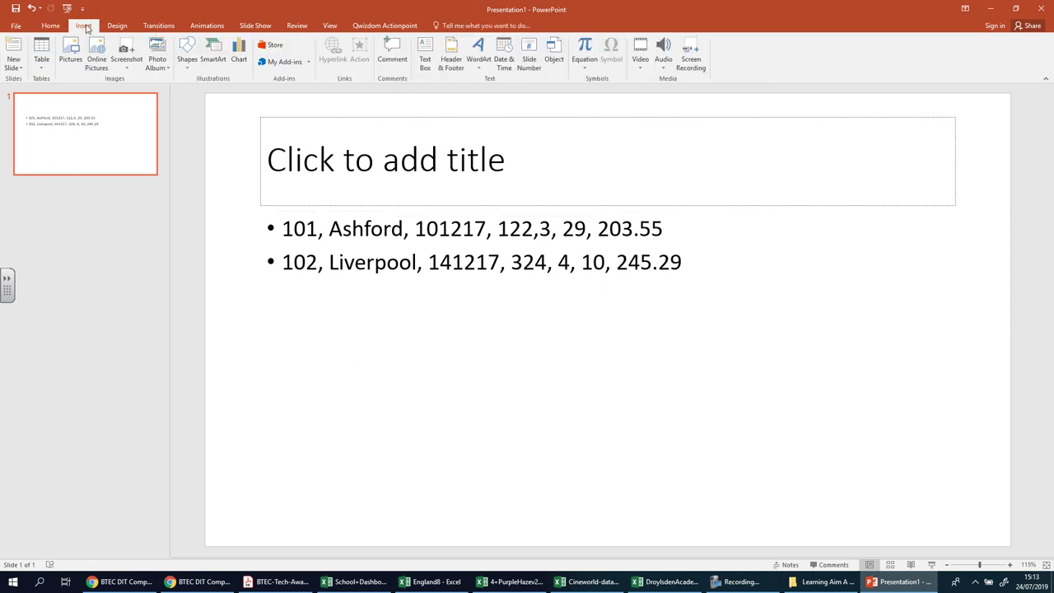
left_click(43, 72)
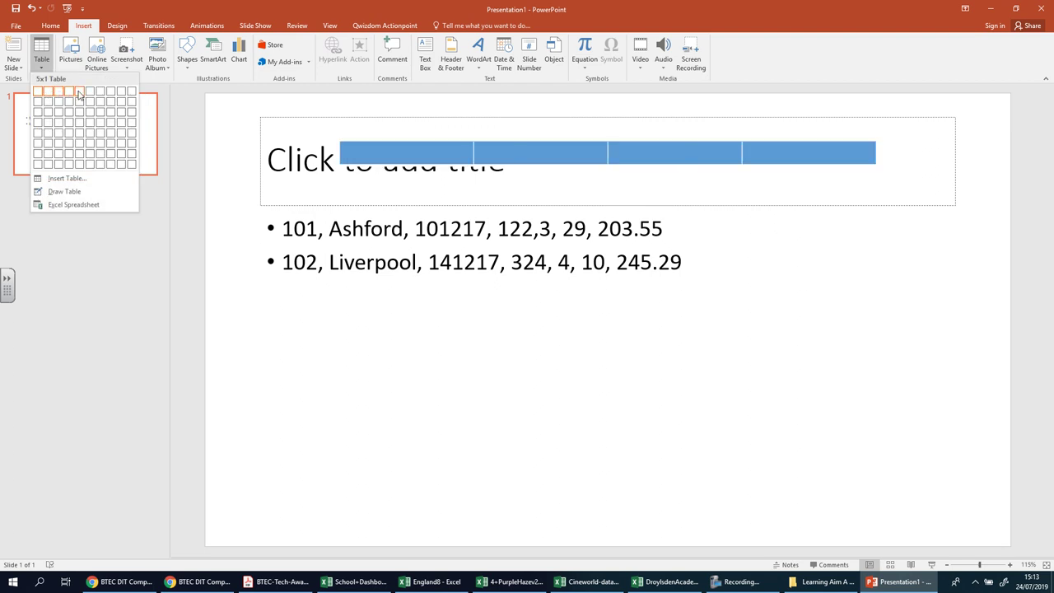
left_click(100, 101)
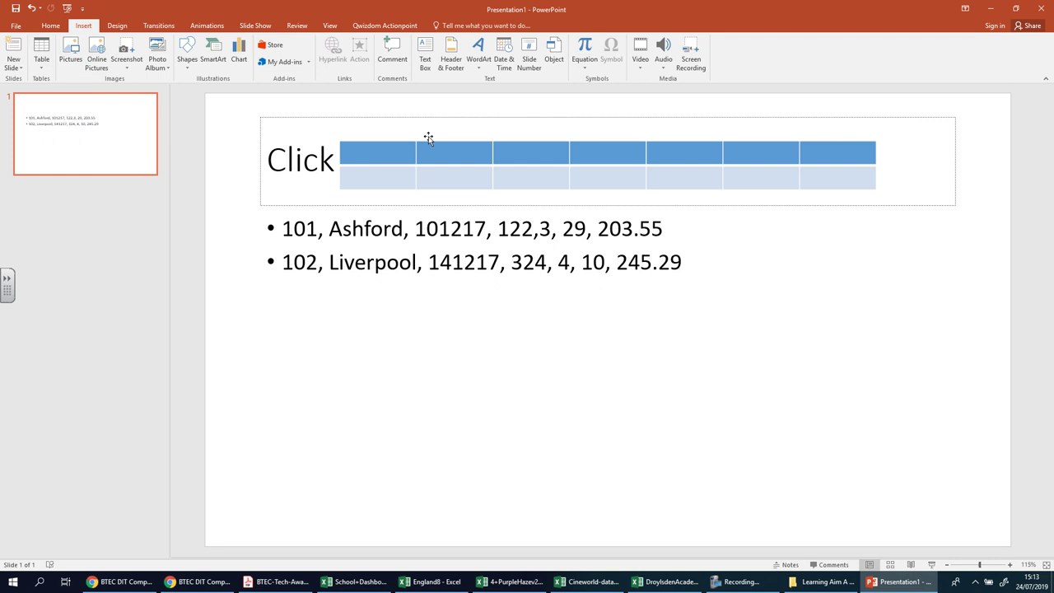
left_click_drag(507, 139, 413, 308)
Insert one more row below the table's second row
left_click(261, 350)
right_click(262, 350)
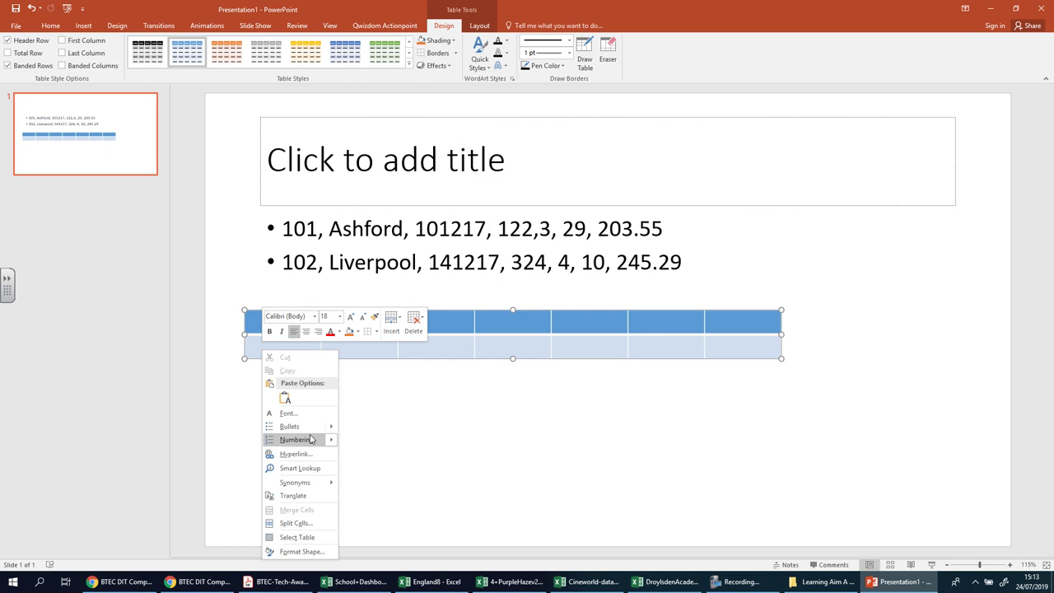
left_click(258, 345)
left_click(747, 348, "shift")
right_click(749, 350)
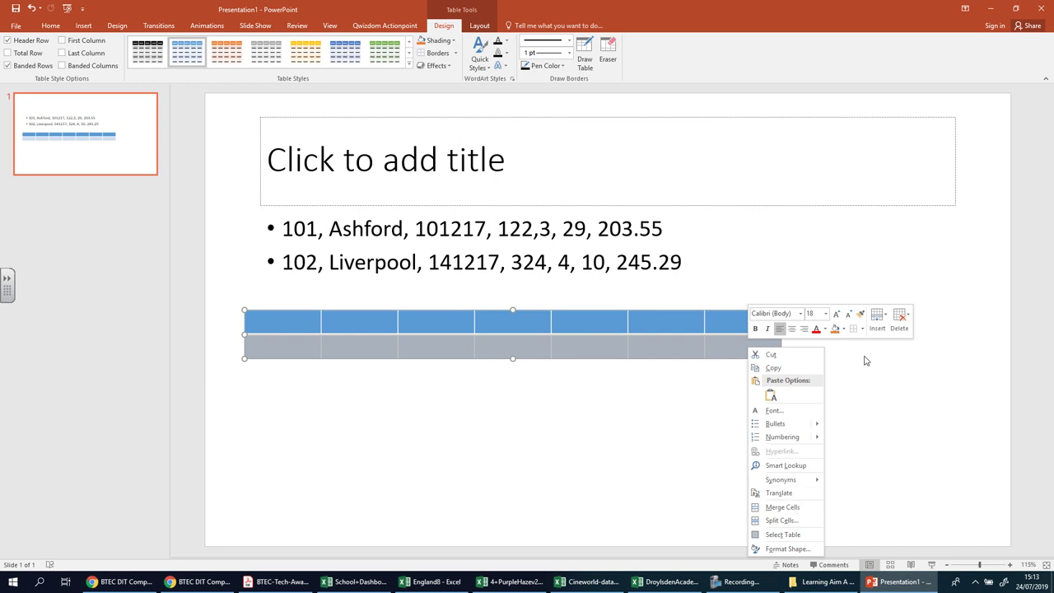
left_click(877, 320)
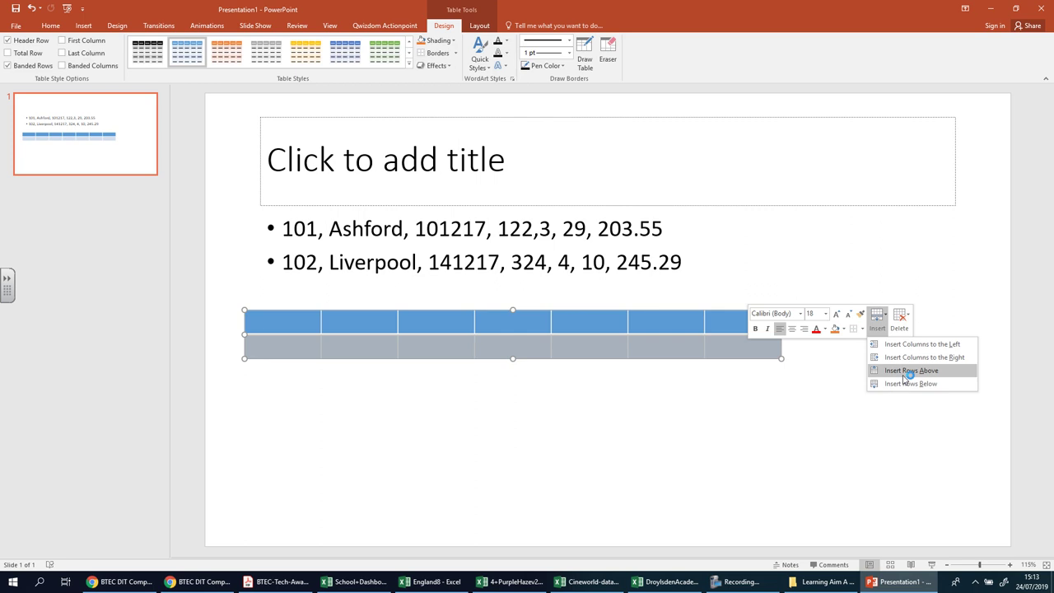
left_click(898, 383)
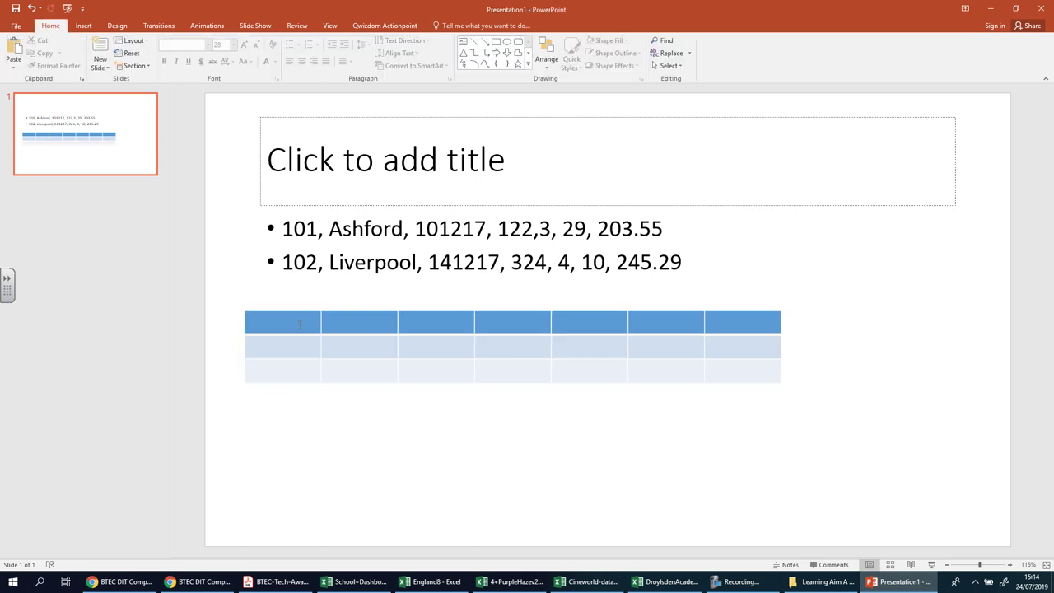
Copy 101 and Ashford from the first bullet into the first two cells of the table's second row
left_click(275, 338)
left_click(285, 228)
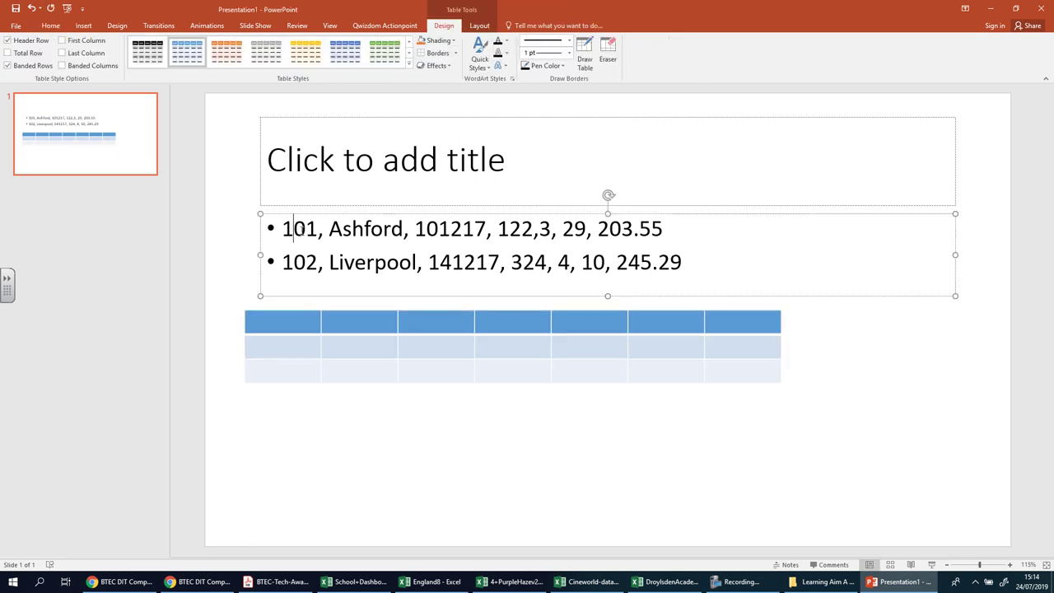
double_click(288, 228)
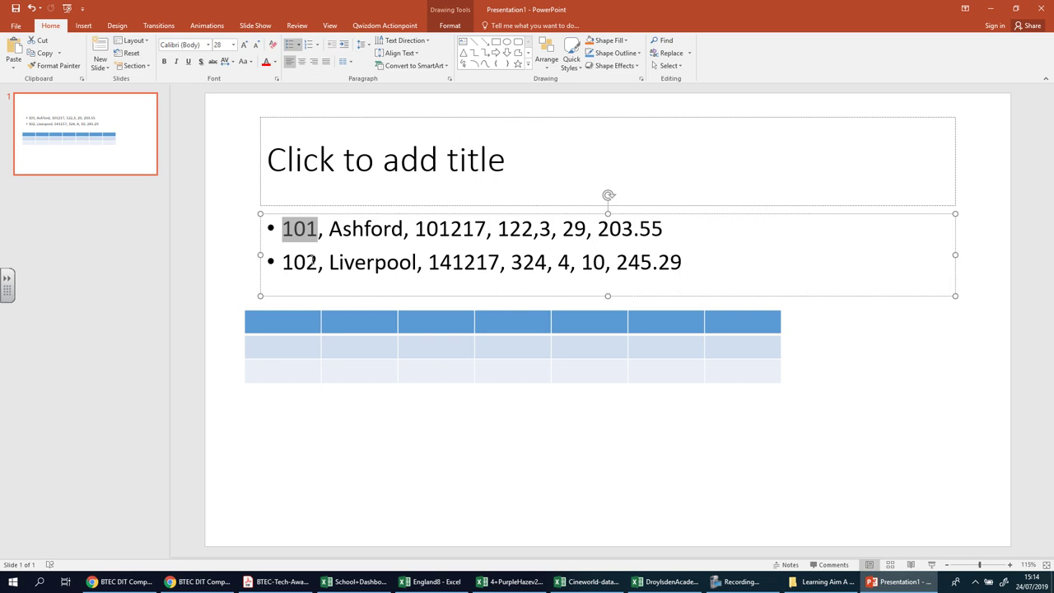
key("ctrl+c")
left_click(296, 349)
key("ctrl+v")
double_click(345, 228)
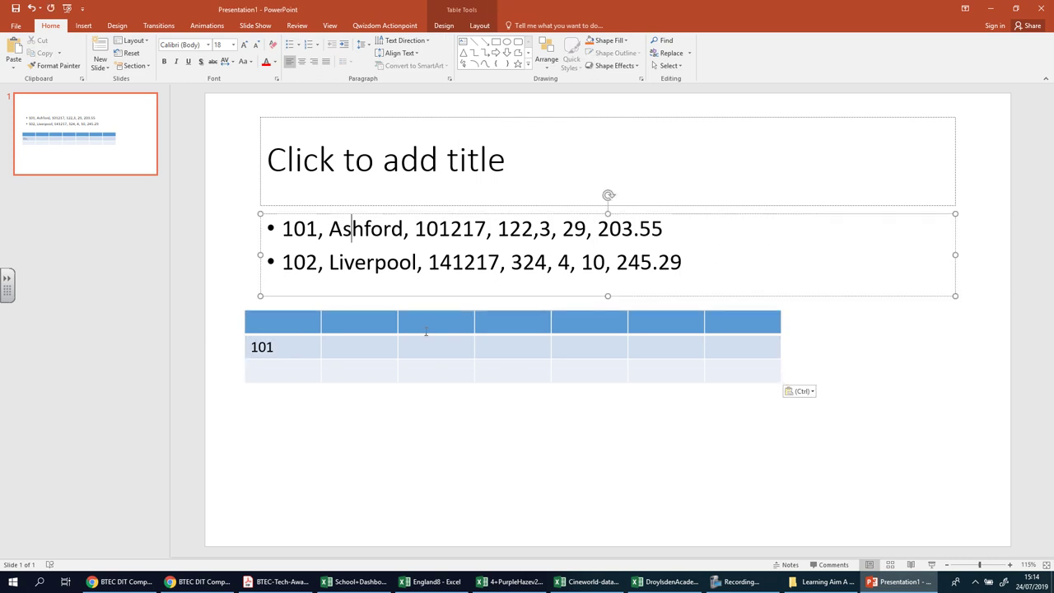
key("ctrl+c")
left_click(378, 347)
key("ctrl+v")
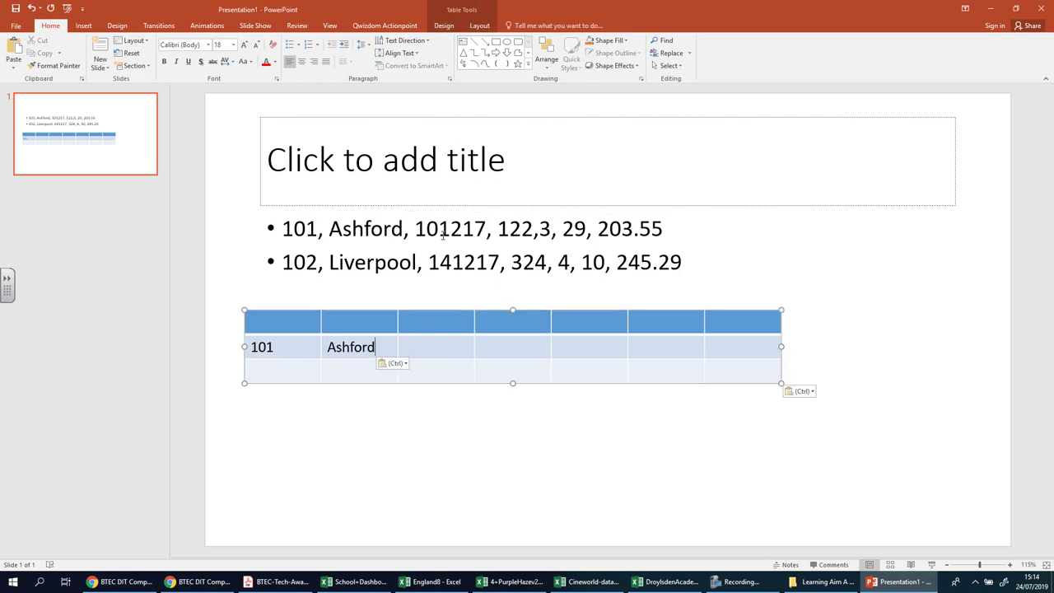
Copy 101217 and 122 from the first bullet into the third and fourth cells of the table's second row
left_click(449, 228)
double_click(449, 228)
left_click(438, 352)
key("ctrl+v")
left_click(521, 228)
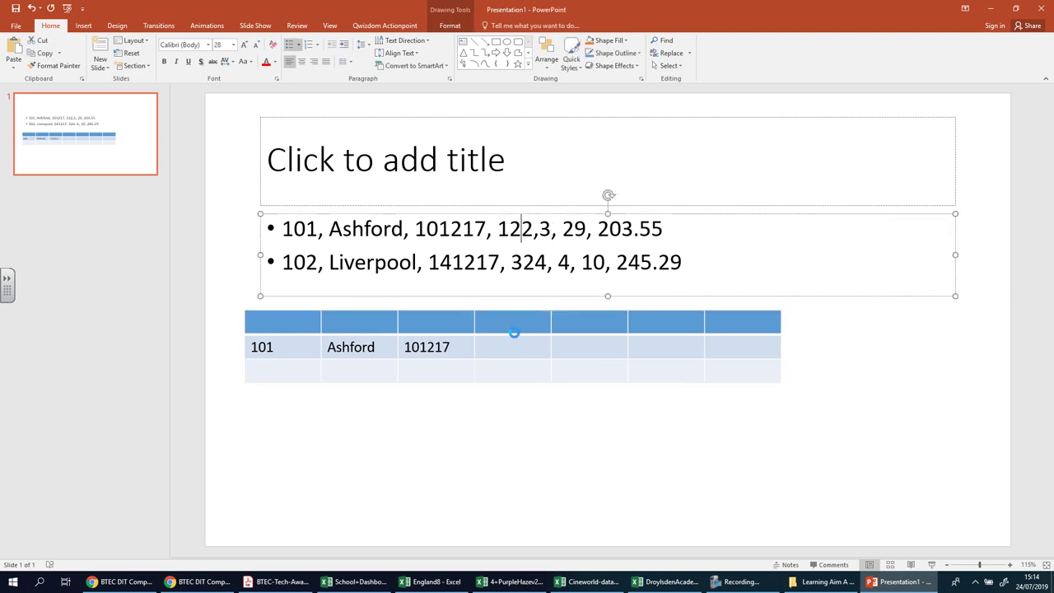
double_click(521, 228)
left_click(508, 348)
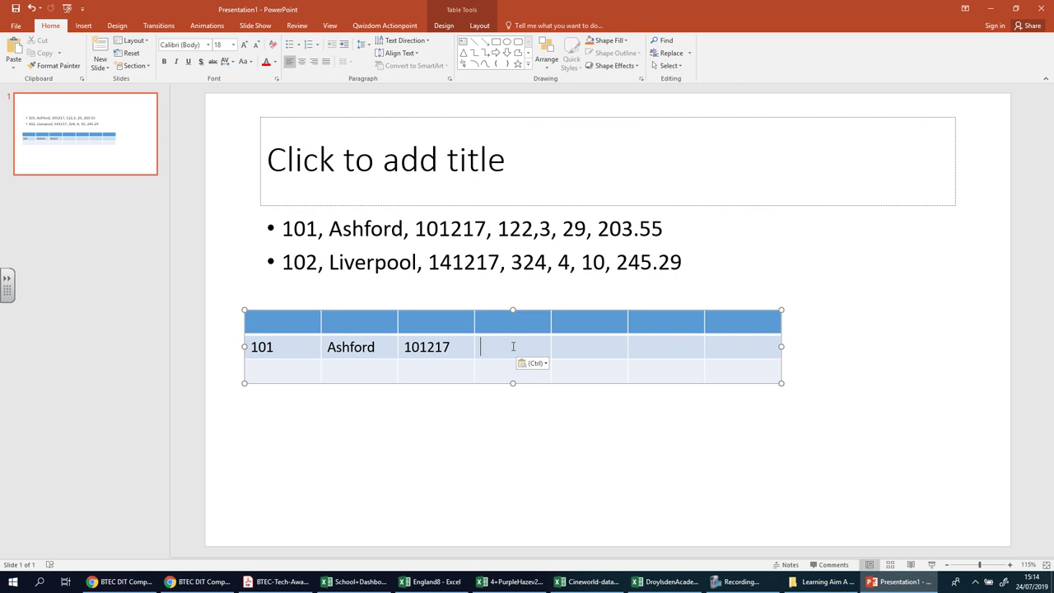
key("ctrl+v")
key("BackSpace")
key("BackSpace")
Complete the table's second row with 3, 29 and 203.55 in its last three cells, without an extra line break
type("3")
key("Tab")
type("28")
key("BackSpace")
type("9")
key("Tab")
left_click_drag(604, 230, 657, 227)
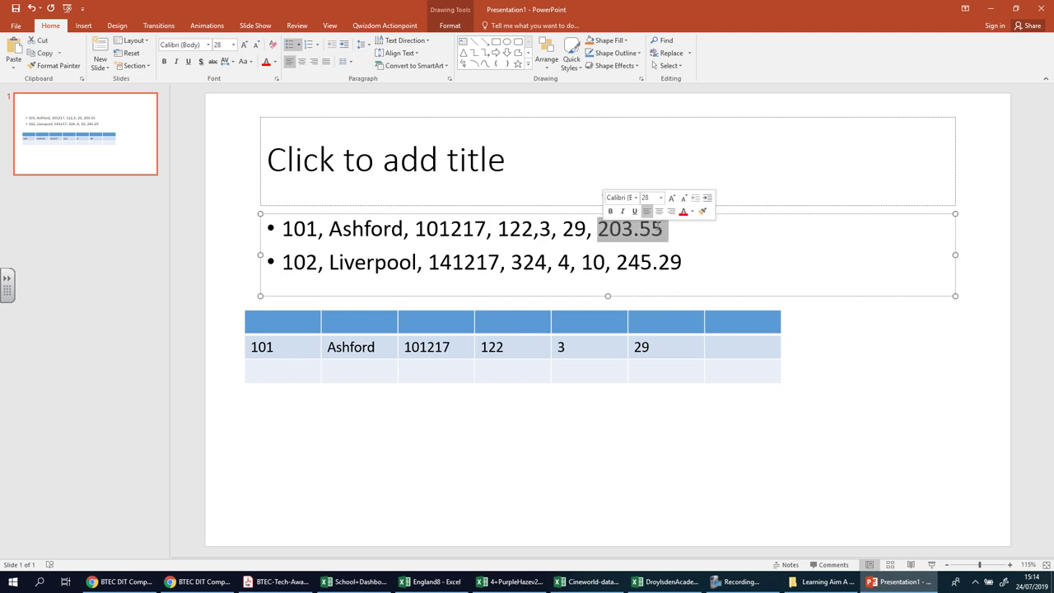
left_click(715, 354)
key("ctrl+v")
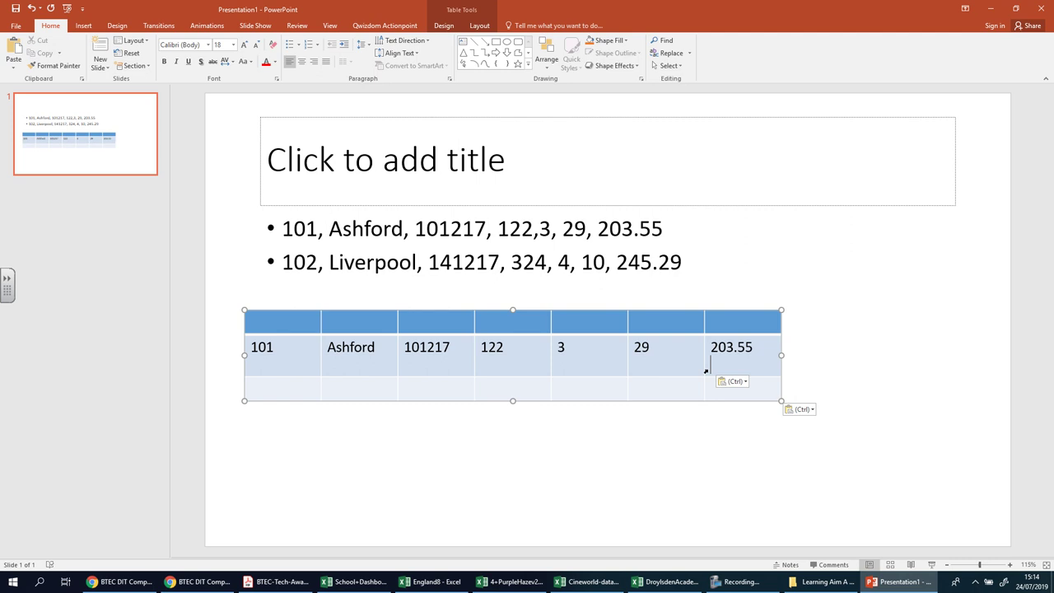
key("BackSpace")
Copy 102 and Liverpool from the second bullet into the first two cells of the table's third row
left_click(285, 262)
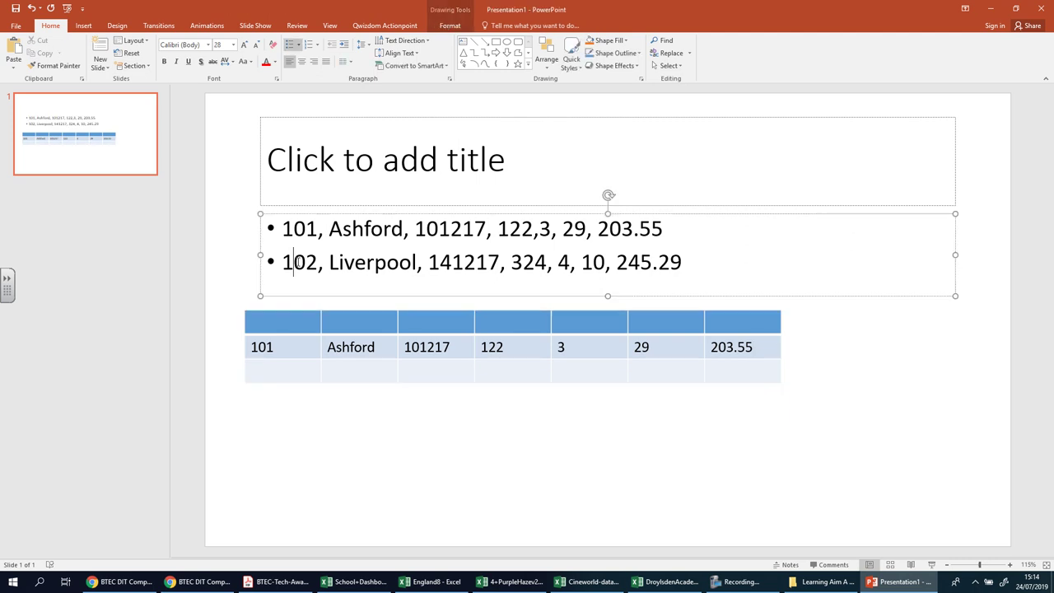
left_click_drag(283, 262, 318, 261)
left_click(282, 373)
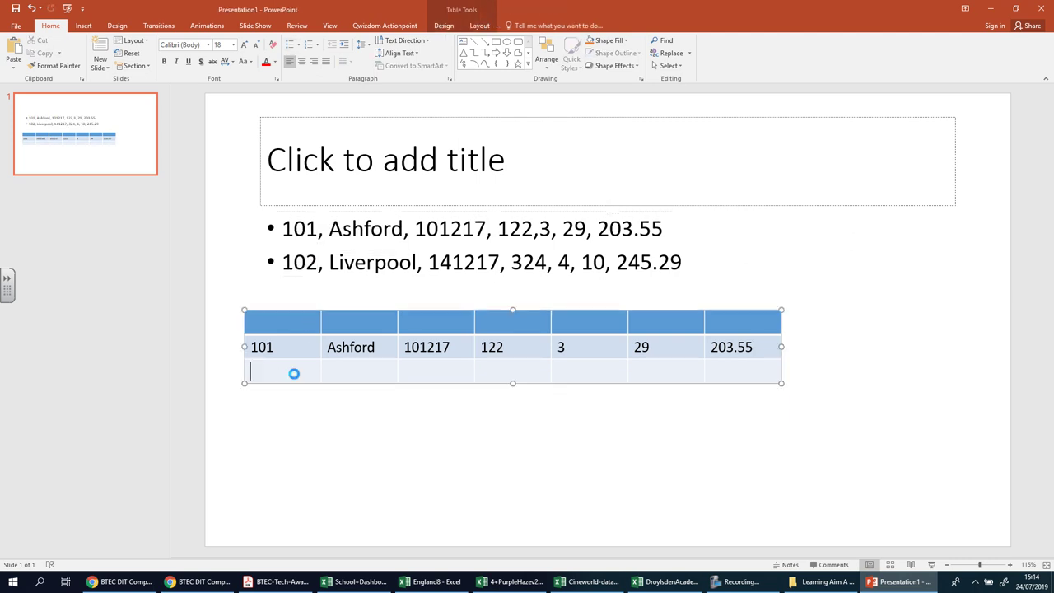
key("ctrl+v")
left_click(368, 264)
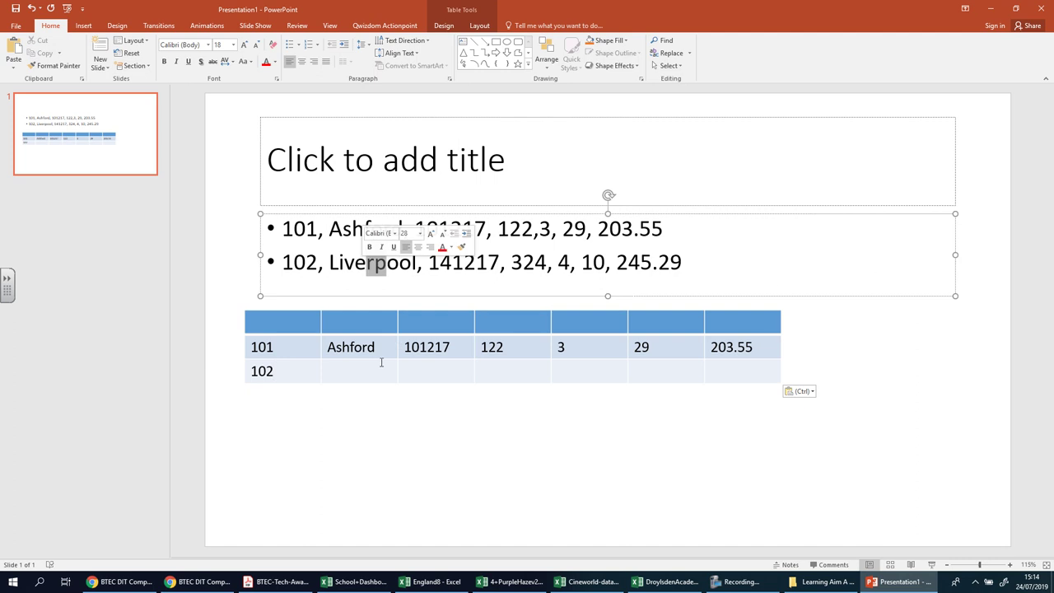
left_click_drag(365, 263, 355, 264)
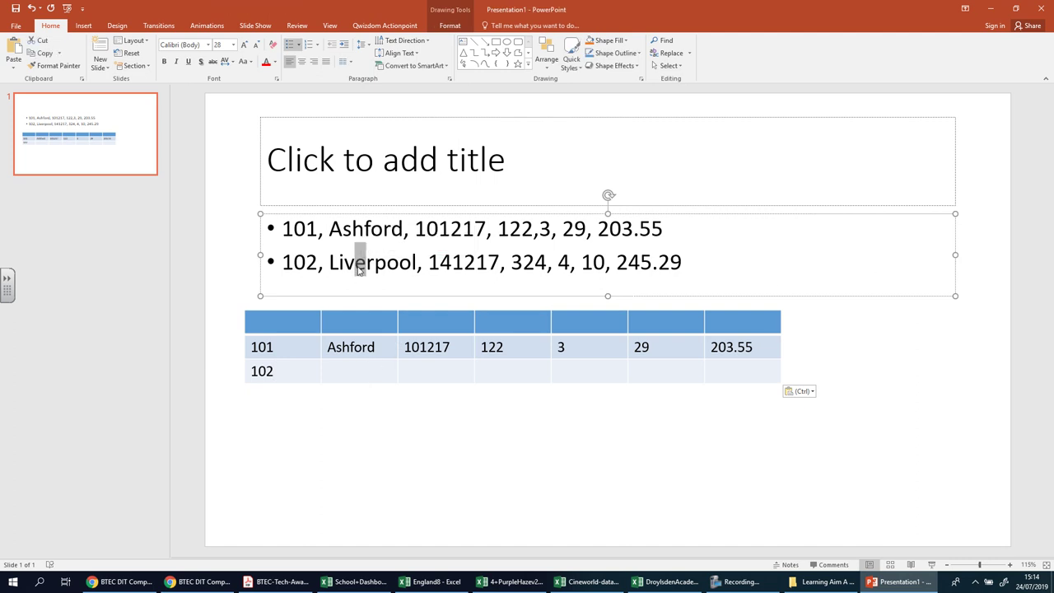
double_click(361, 264)
left_click(370, 375)
key("ctrl+v")
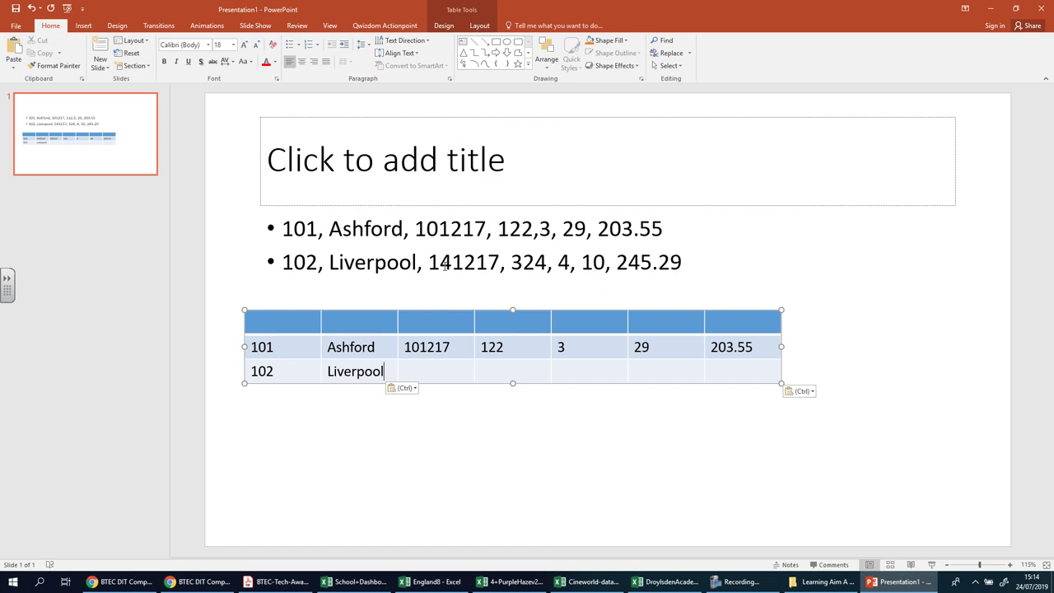
Copy 141217 and 324 from the second bullet into the third and fourth cells of the table's third row
left_click(443, 263)
double_click(442, 264)
key("ctrl+c")
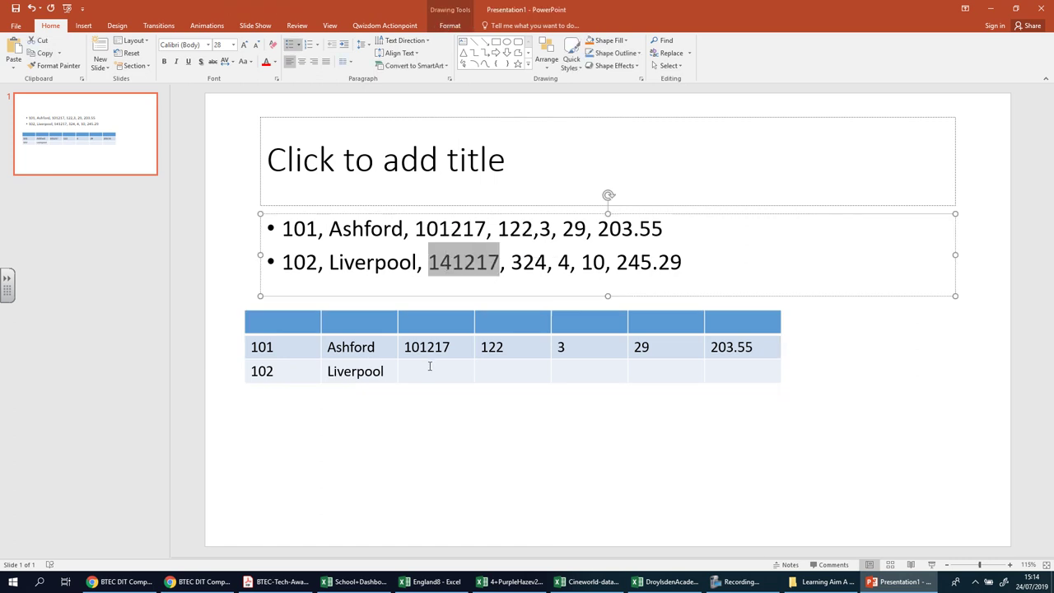
left_click(429, 367)
key("ctrl+v")
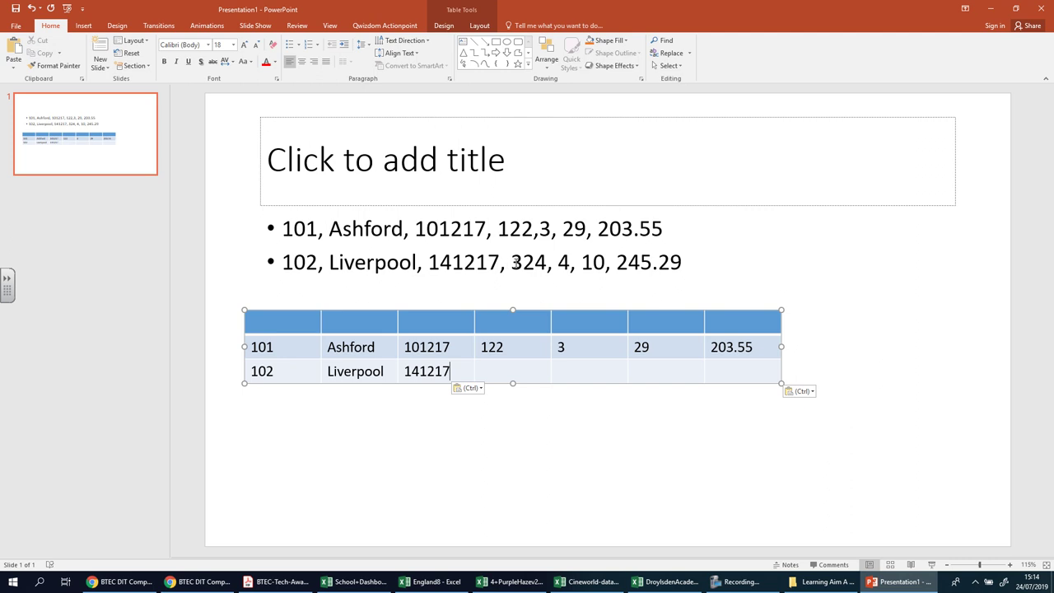
left_click(513, 263)
double_click(518, 262)
key("ctrl+c")
left_click(523, 366)
key("ctrl+v")
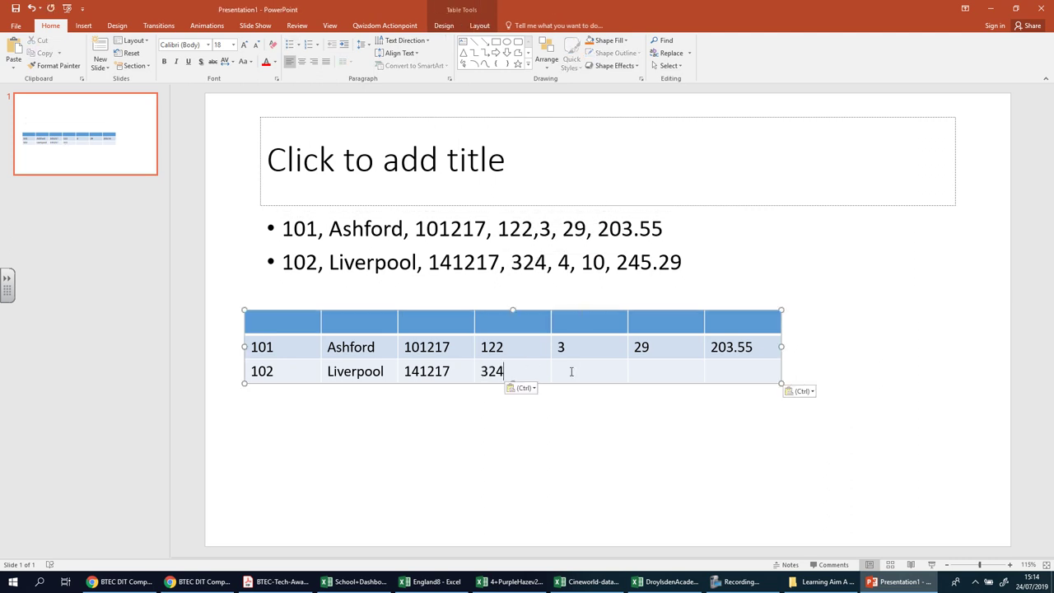
Complete the table's third row with 4, 10 and 245.29 in its last three cells, without an extra line break
left_click(576, 368)
type("4")
left_click(642, 370)
type("10")
mouse_move(641, 262)
left_mouse_down()
mouse_move(670, 261)
mouse_move(628, 262)
left_mouse_up()
left_click(653, 275)
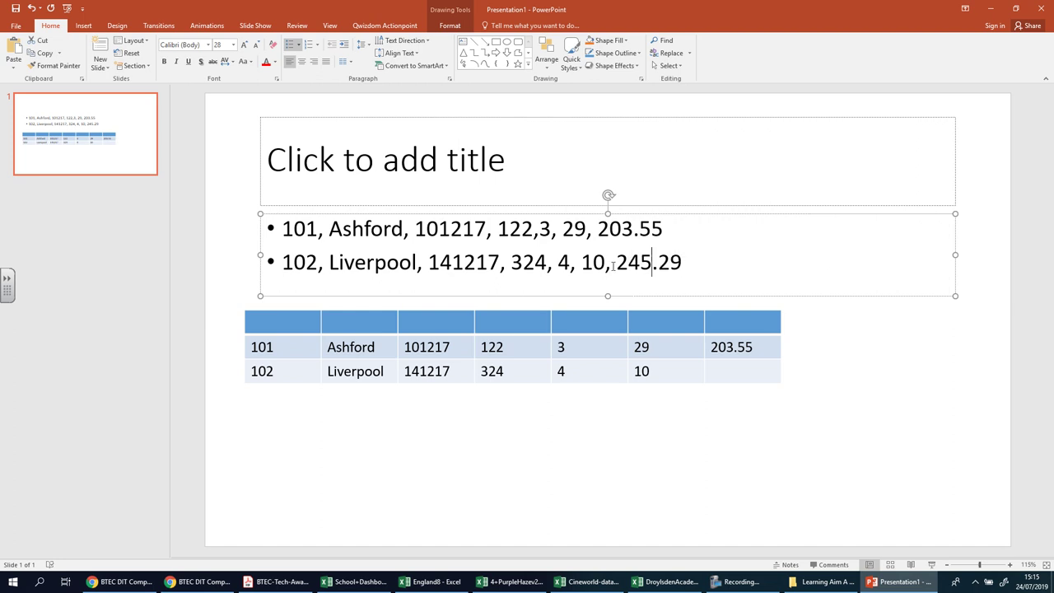
left_click_drag(619, 262, 683, 262)
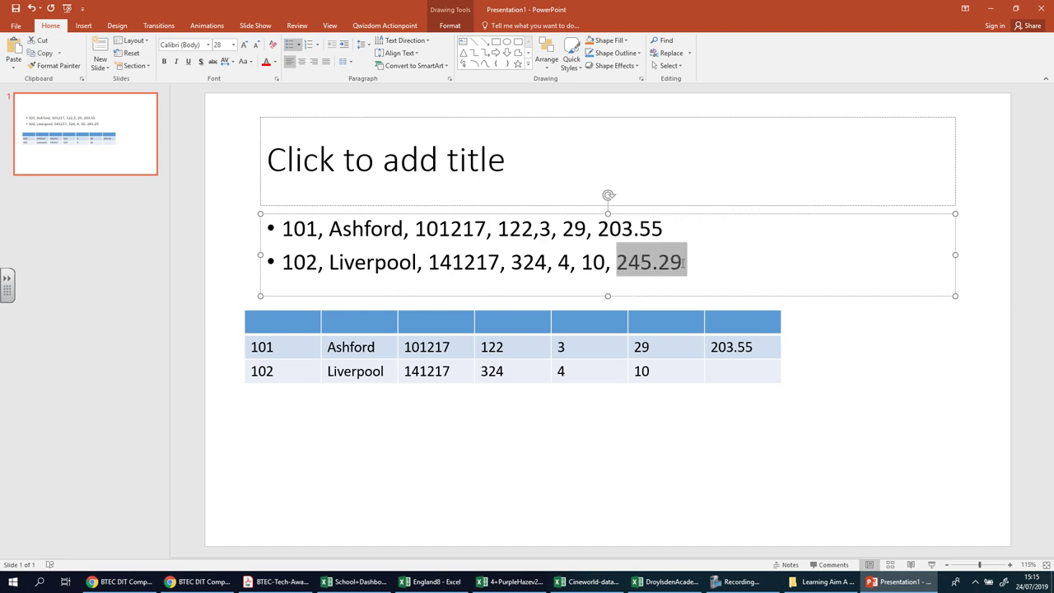
left_click(718, 372)
key("ctrl+v")
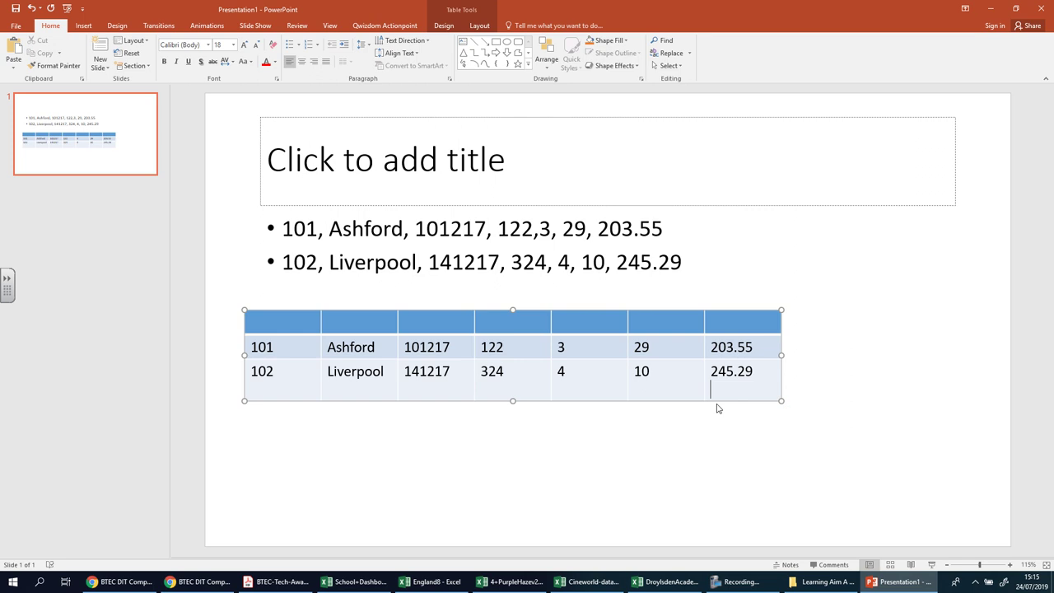
Head the first two columns Trip ID and Destination, and narrow the first column so that Destination fits on one line
left_click(294, 322)
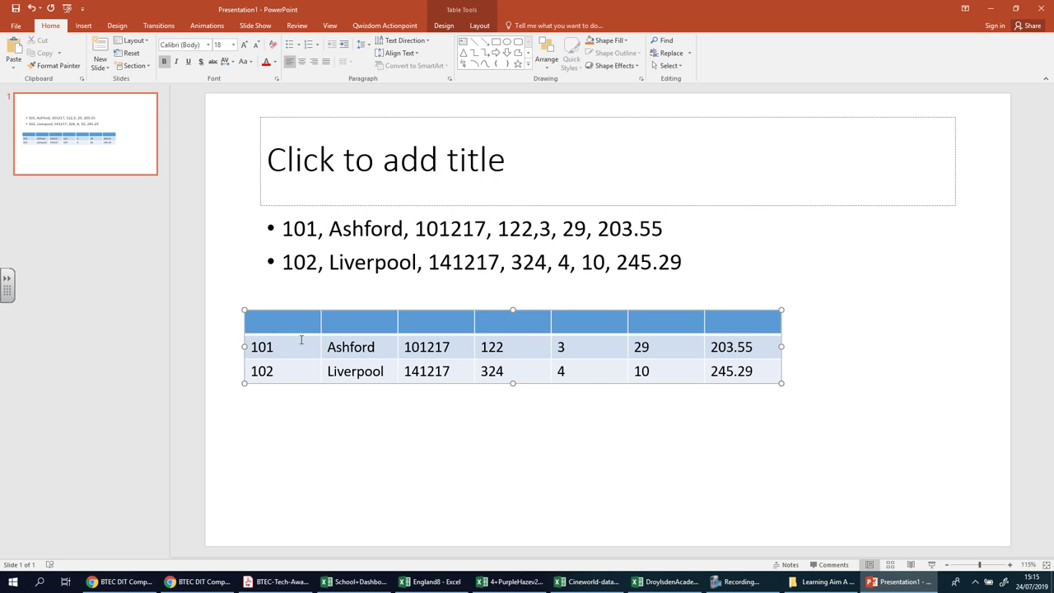
type("Trip ID")
type("dESTI")
type("NAT")
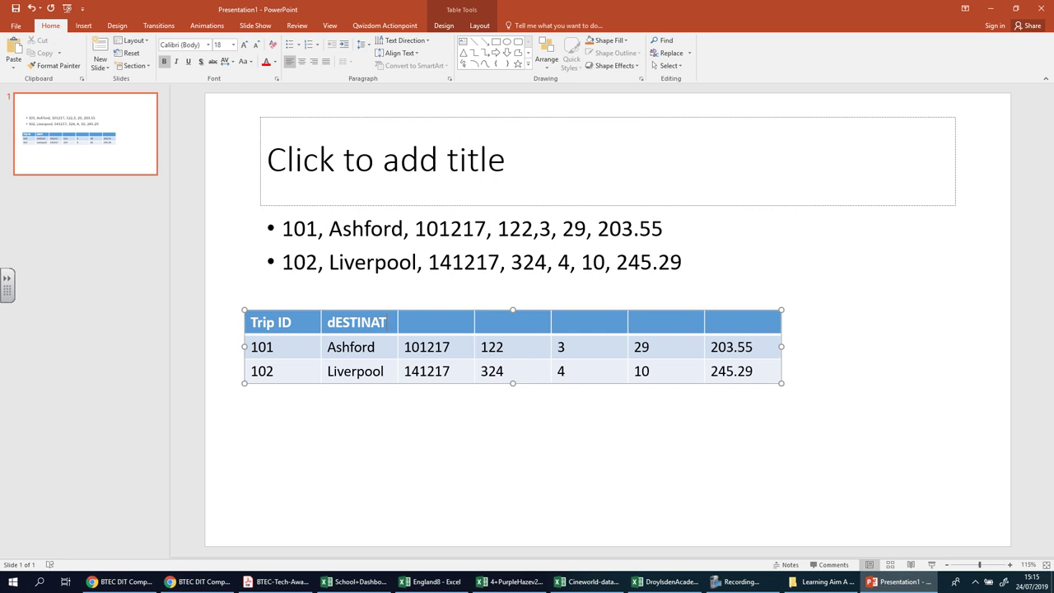
key("BackSpace")
key("BackSpace")
key("BackSpace")
key("BackSpace")
key("BackSpace")
key("BackSpace")
key("BackSpace")
key("BackSpace")
type("Destination")
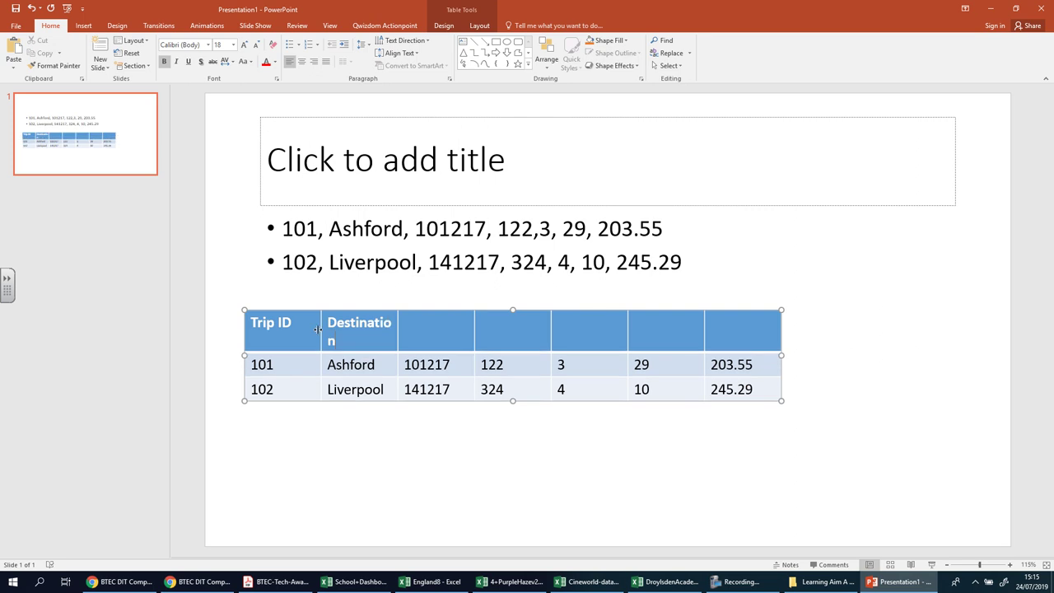
left_click_drag(316, 333, 301, 331)
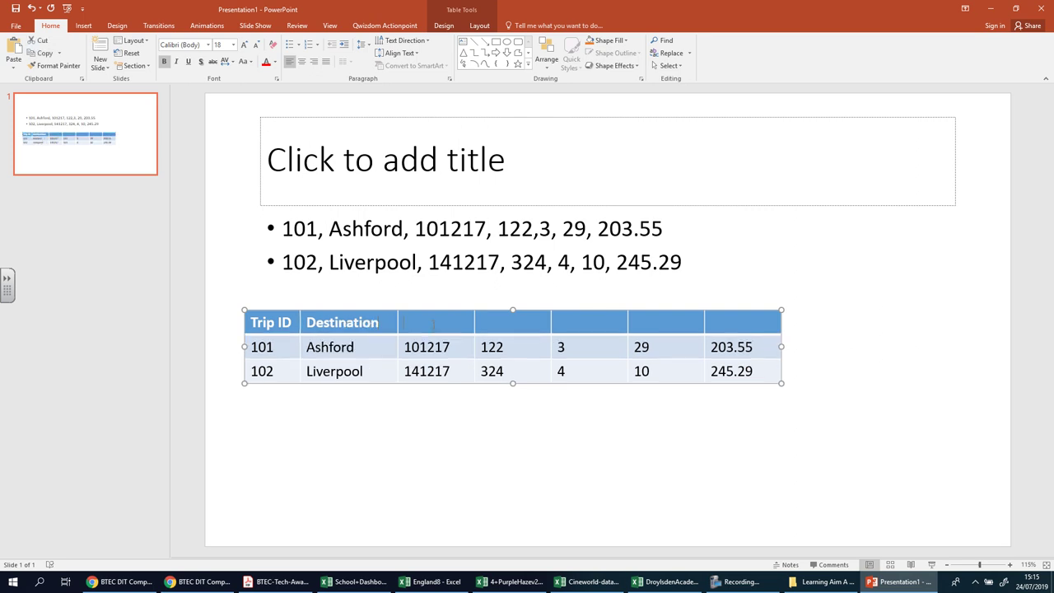
Head the third, fourth, fifth and last columns Date of trip, Miles, Duration and Cost, leaving the sixth heading blank
type("Date of trip")
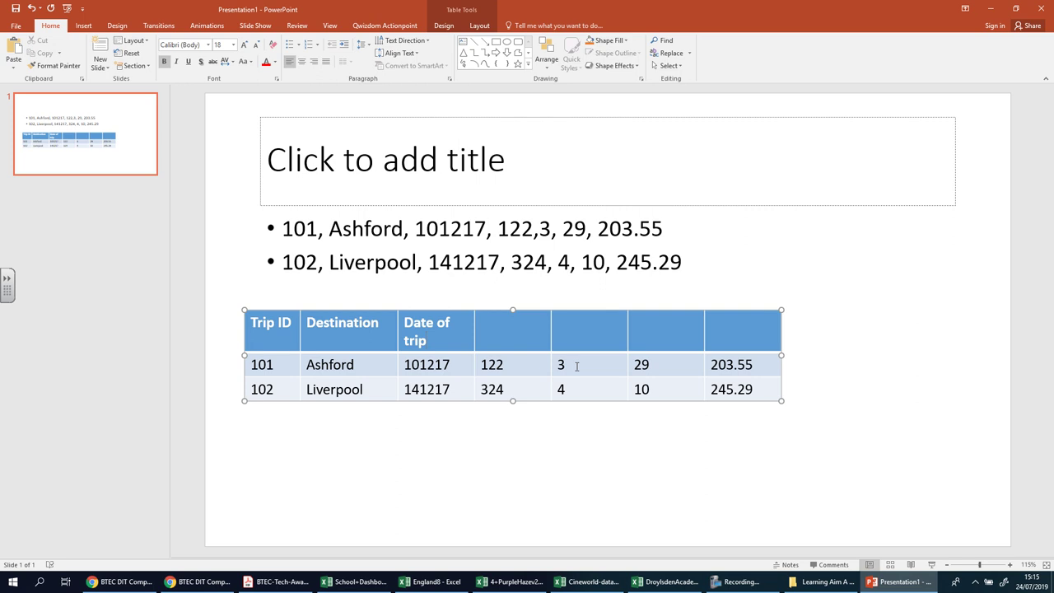
left_click(502, 336)
type("Miles")
left_click(589, 323)
type("Duration")
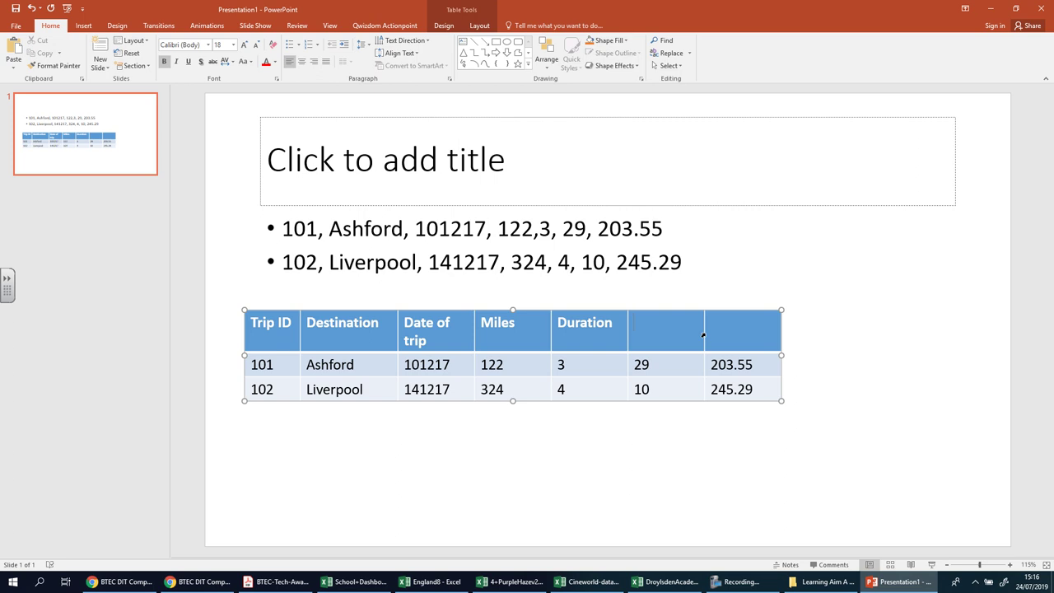
left_click(750, 326)
type("Cost")
Change the Ashford trip's Duration entry to 3 hrs 29 mins
left_click_drag(655, 327, 607, 322)
left_click(586, 367)
type("hrs")
type("29 mins")
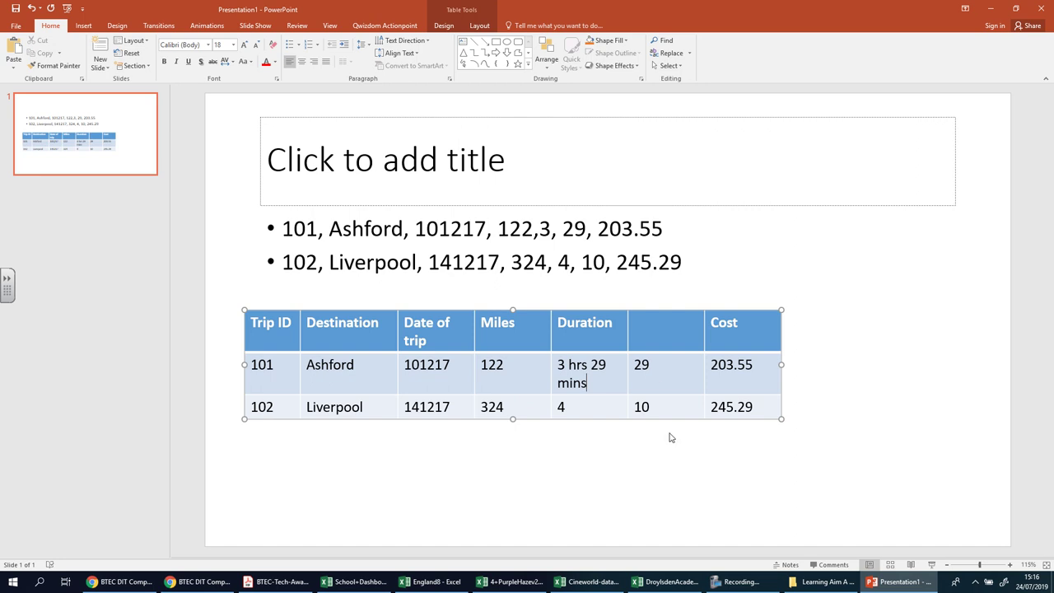
Delete the column without a heading between Duration and Cost
left_click(654, 366)
left_click(645, 333, "shift")
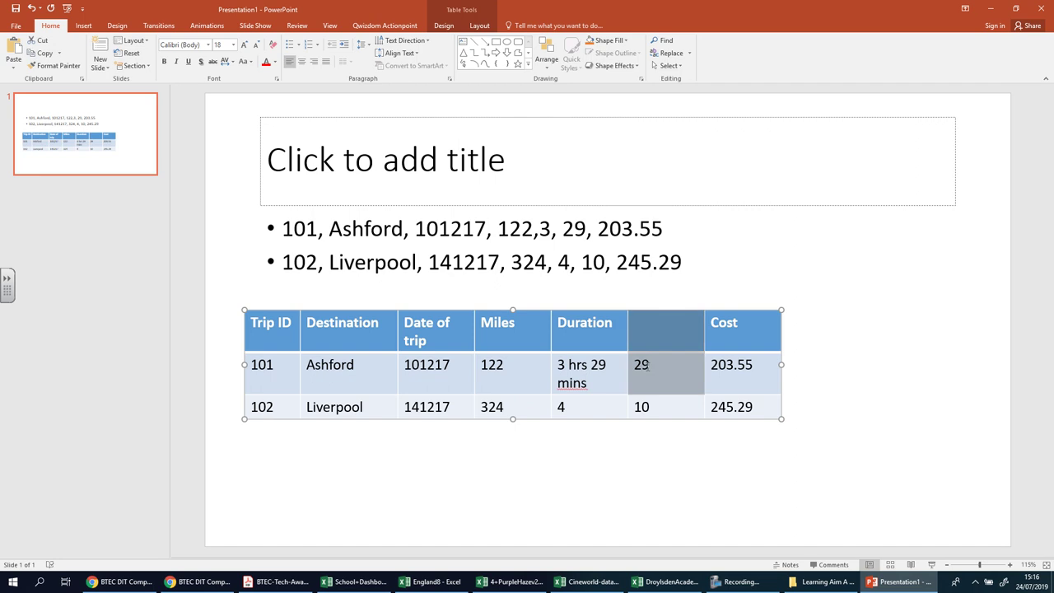
left_click_drag(663, 406, 656, 329)
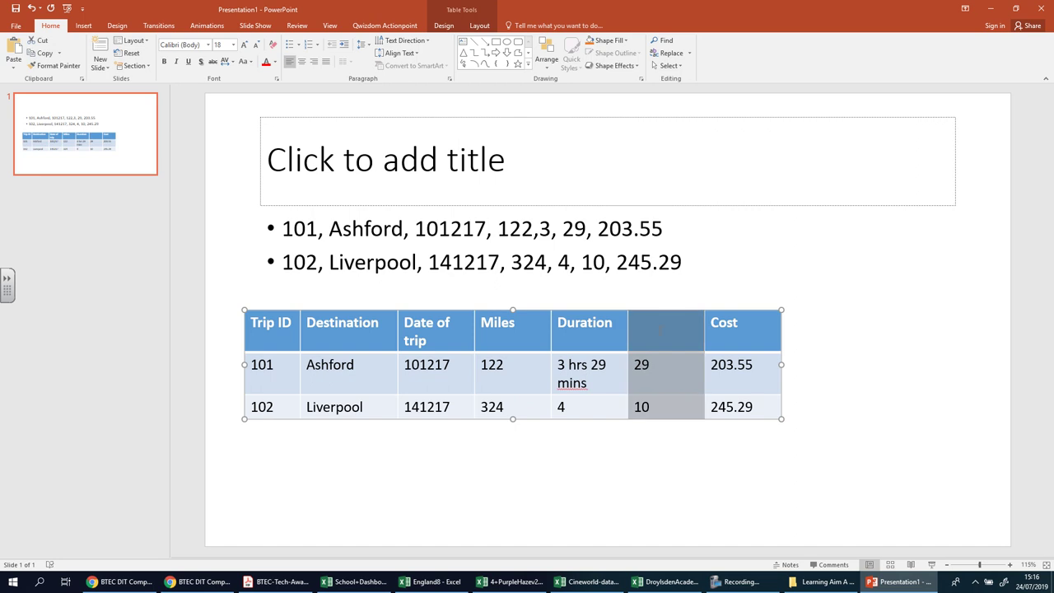
right_click(660, 330)
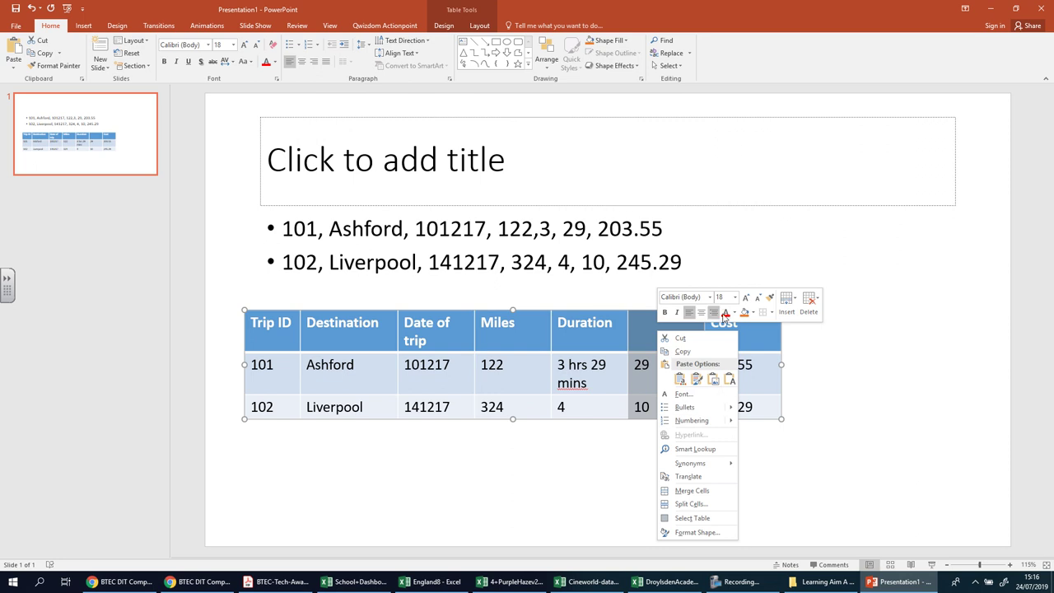
left_click(808, 305)
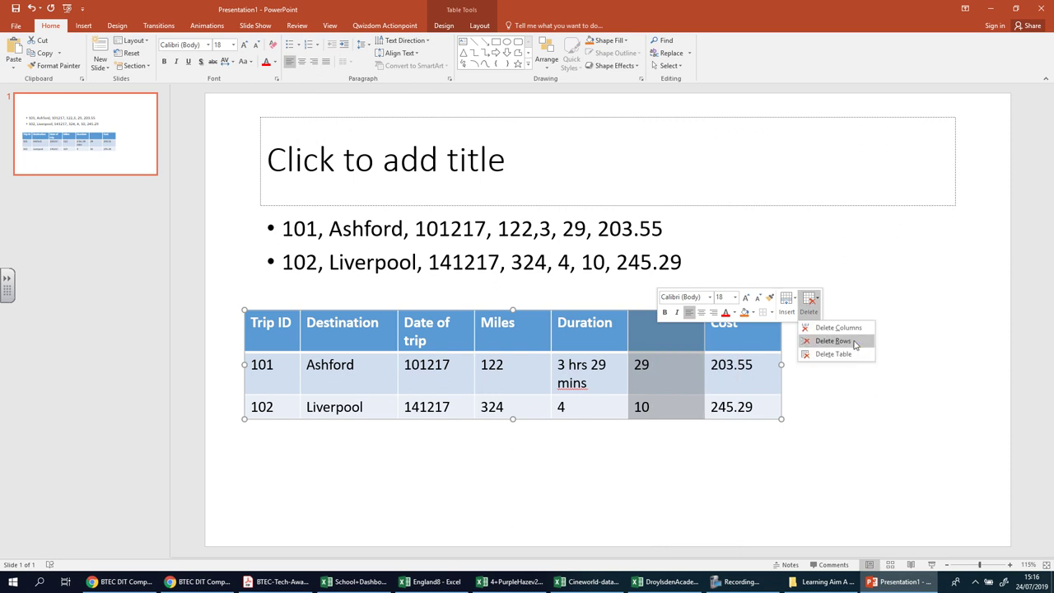
left_click(857, 332)
Change the Liverpool trip's Duration entry to 4 hrs 10 mins and widen the table until every entry fits on one line
left_click(608, 407)
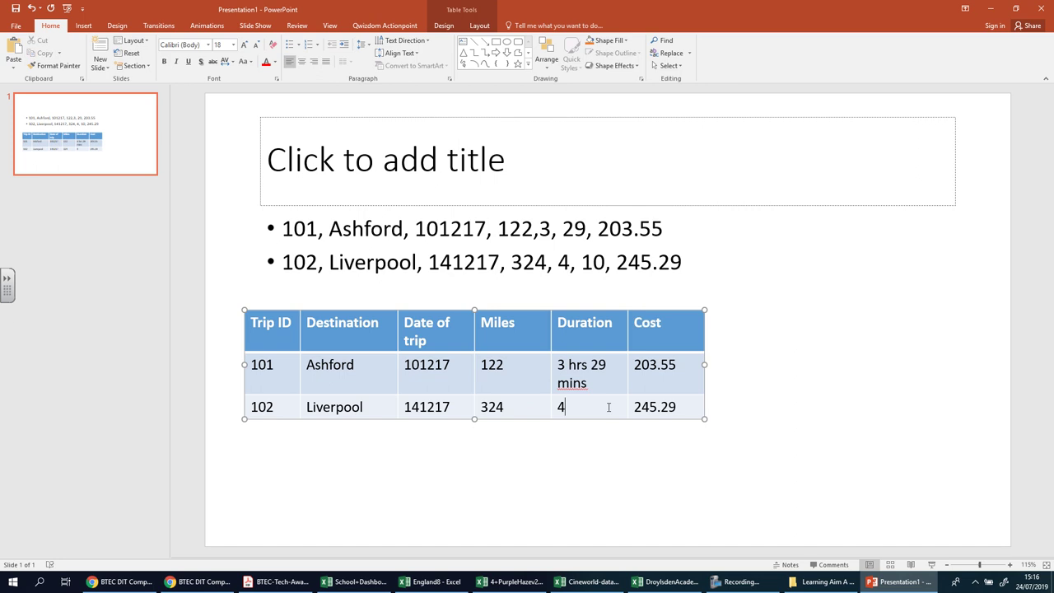
type("hrs 10 mins")
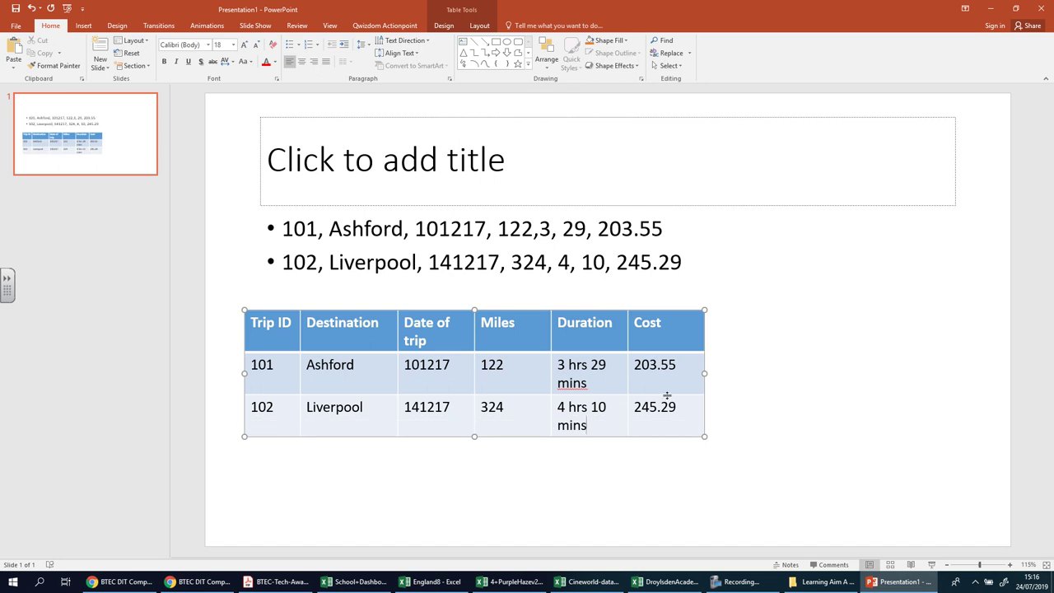
left_click_drag(701, 374, 899, 367)
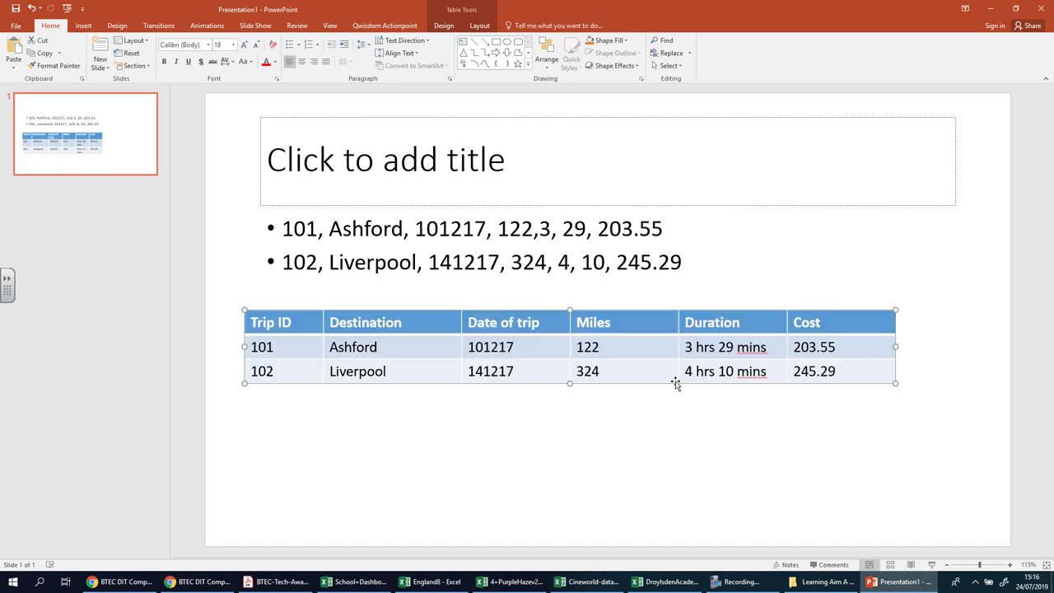
left_click(710, 426)
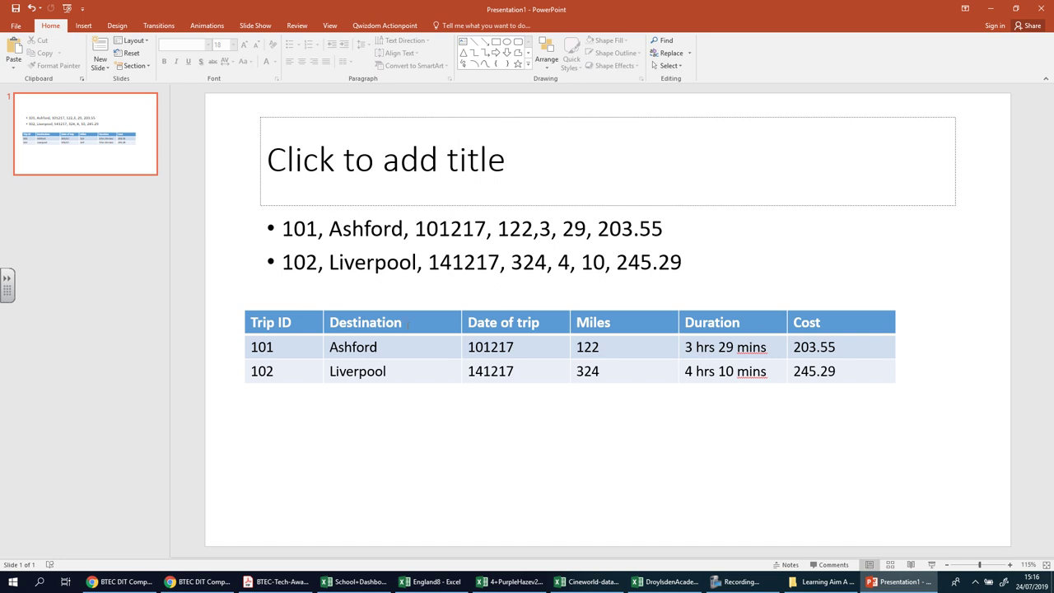
Format the two trip dates with slashes as 10/12/17 and 14/12/17
left_click(483, 346)
type("/")
key("Right")
key("Right")
type("/")
left_click(487, 371)
type("/")
key("Right")
key("Right")
type("/12/")
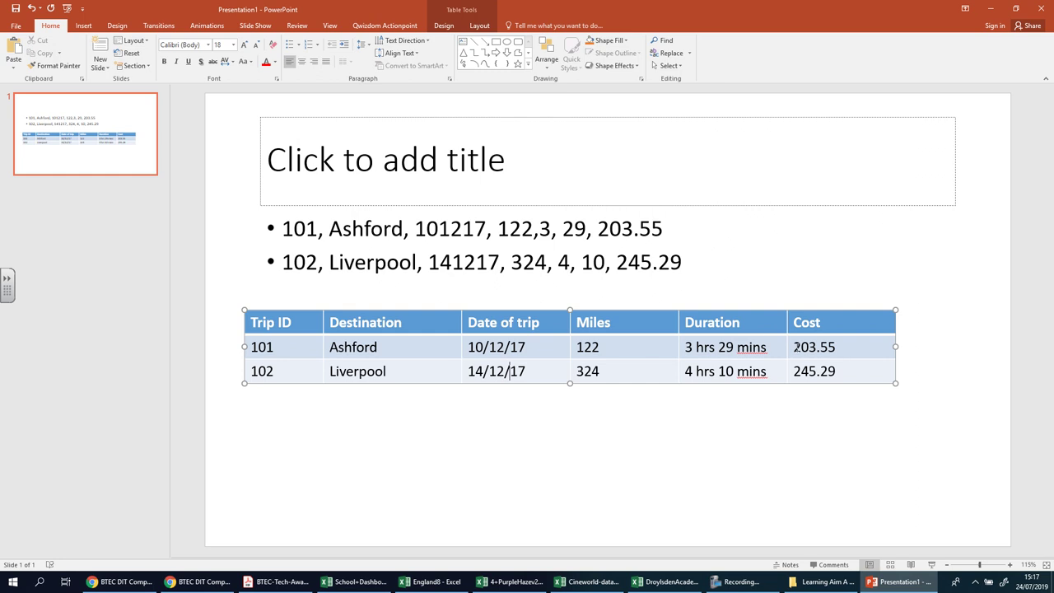
Add a pound sign before both values in the Cost column
left_click(794, 347)
type("£")
left_click(795, 371)
type("£")
left_click(815, 427)
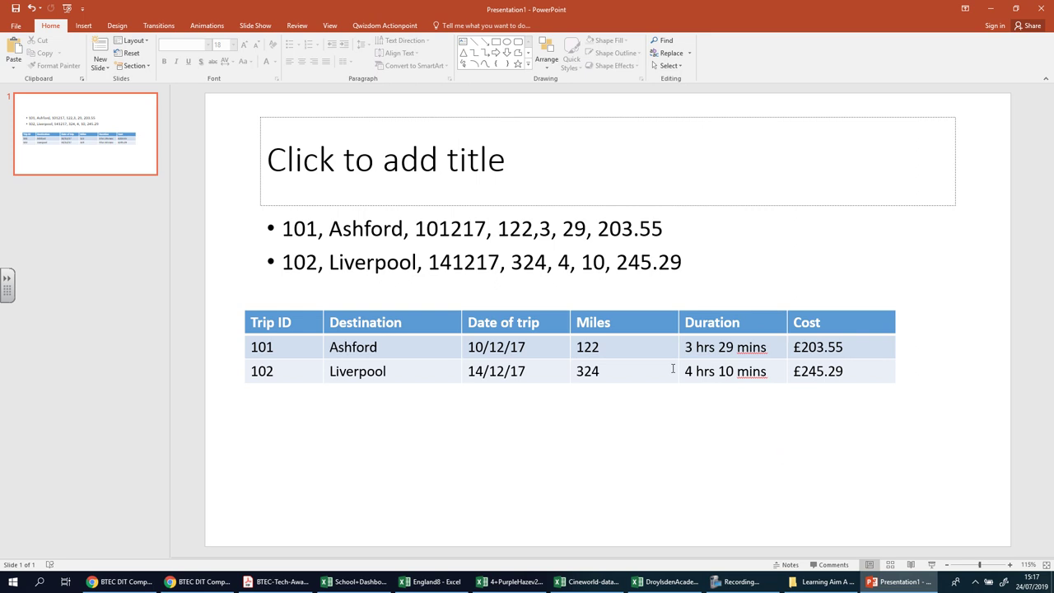
Compare the raw data bullets with the structured table, consulting Section 1 of the mock assignment document on data and information
left_click_drag(284, 228, 687, 323)
left_click(641, 353)
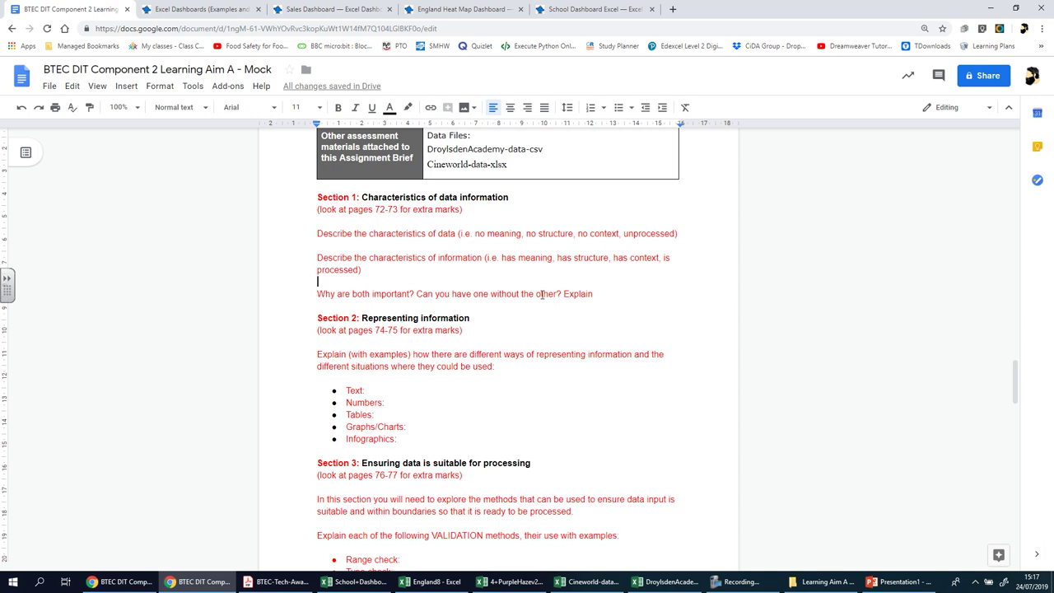
left_click(888, 585)
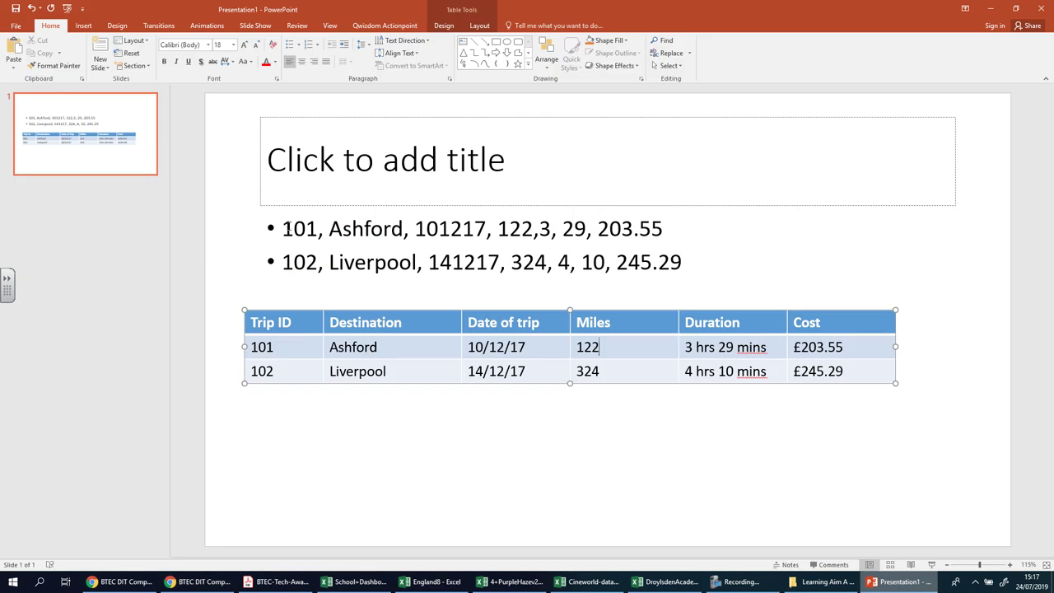
left_click_drag(282, 224, 717, 256)
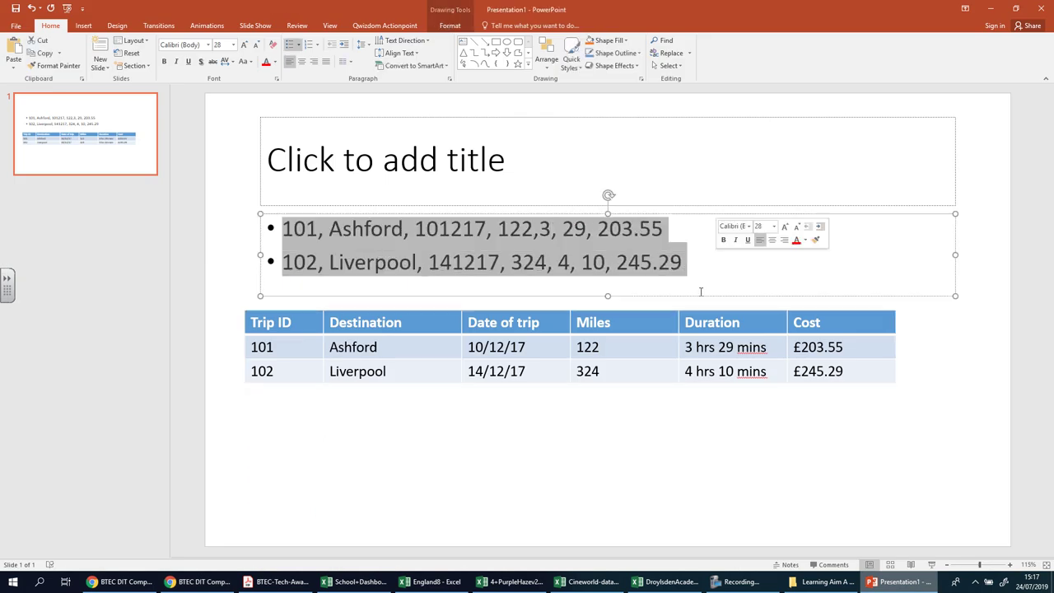
left_click(647, 350)
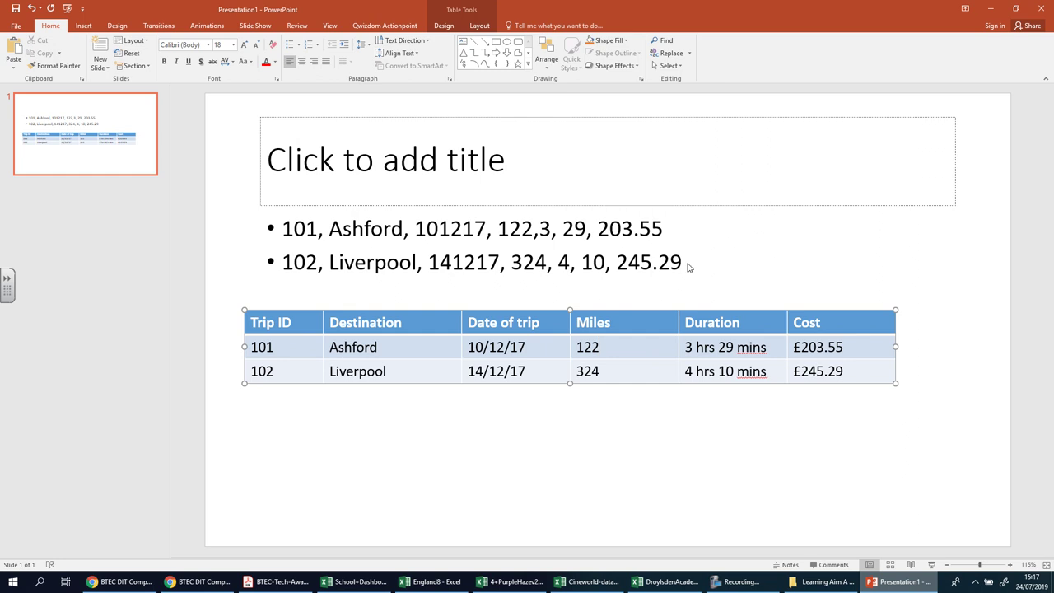
left_click_drag(688, 265, 282, 226)
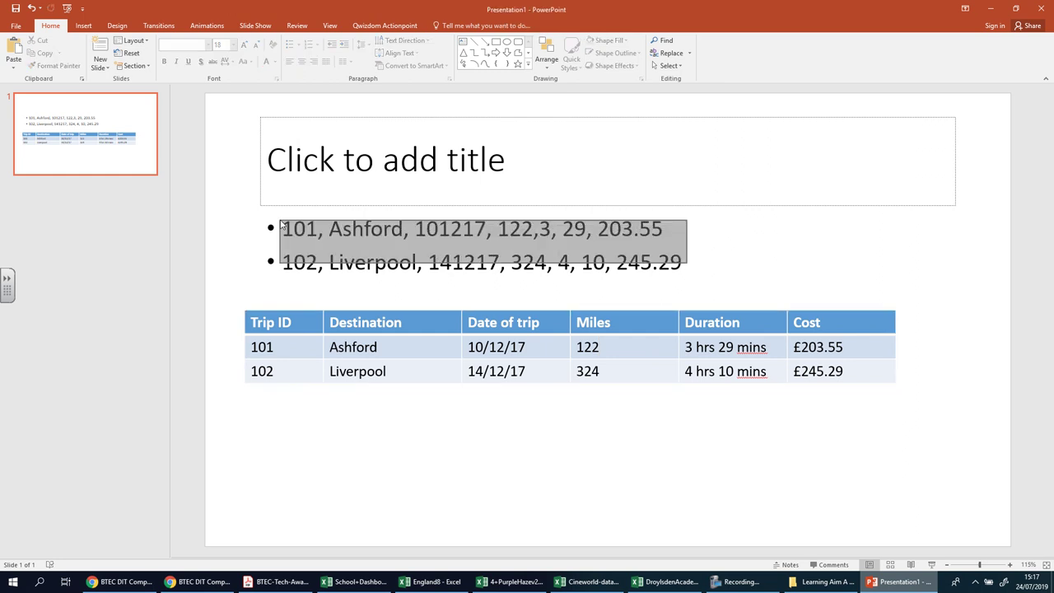
left_click_drag(231, 298, 973, 425)
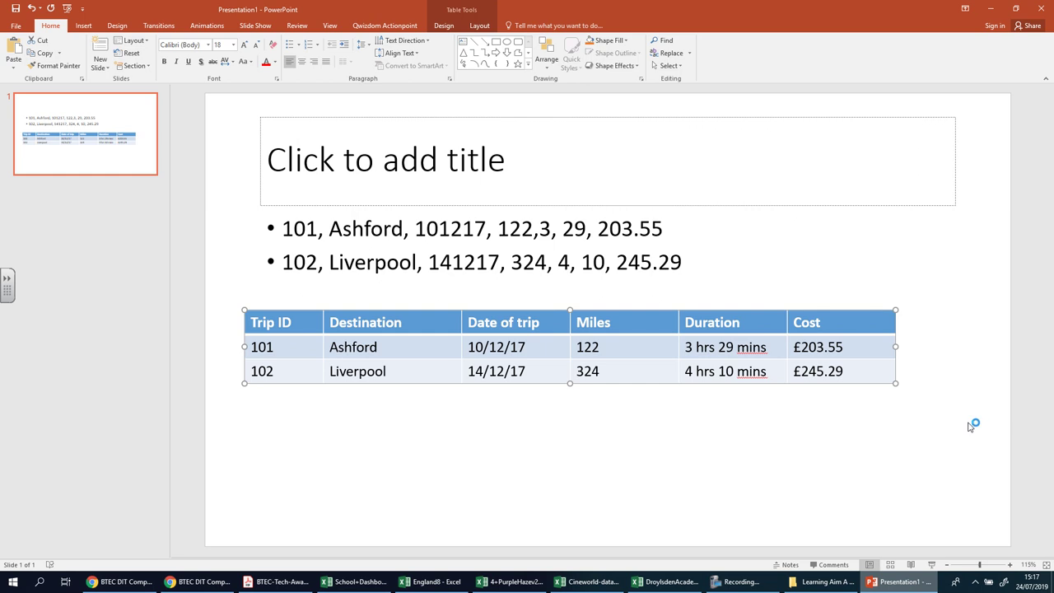